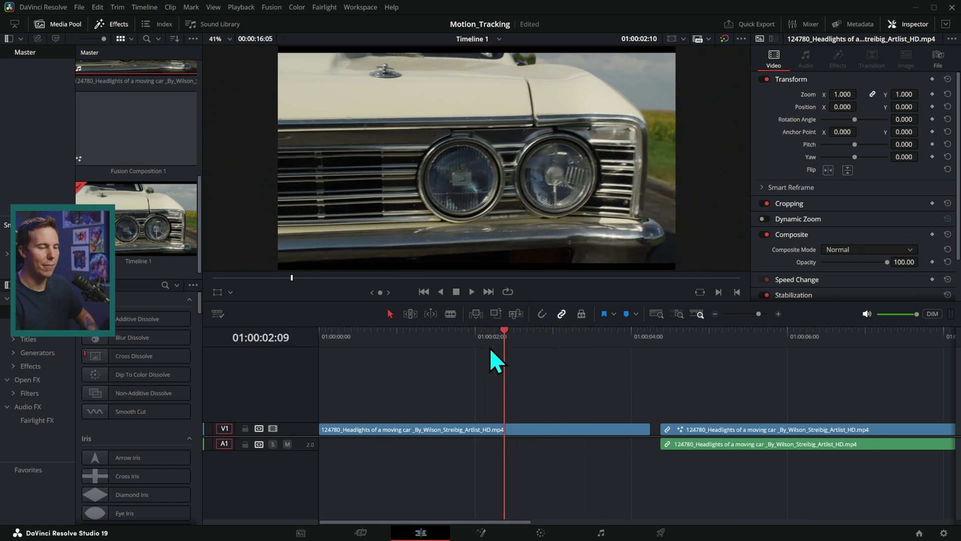
- Stop playback and bring the clip into Fusion with a full-width node graph
key("space")
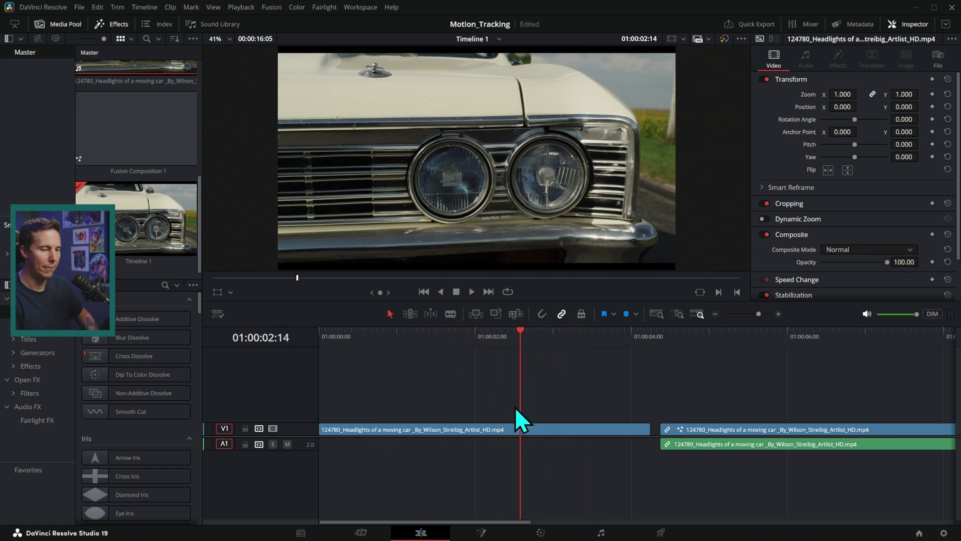
key("Left")
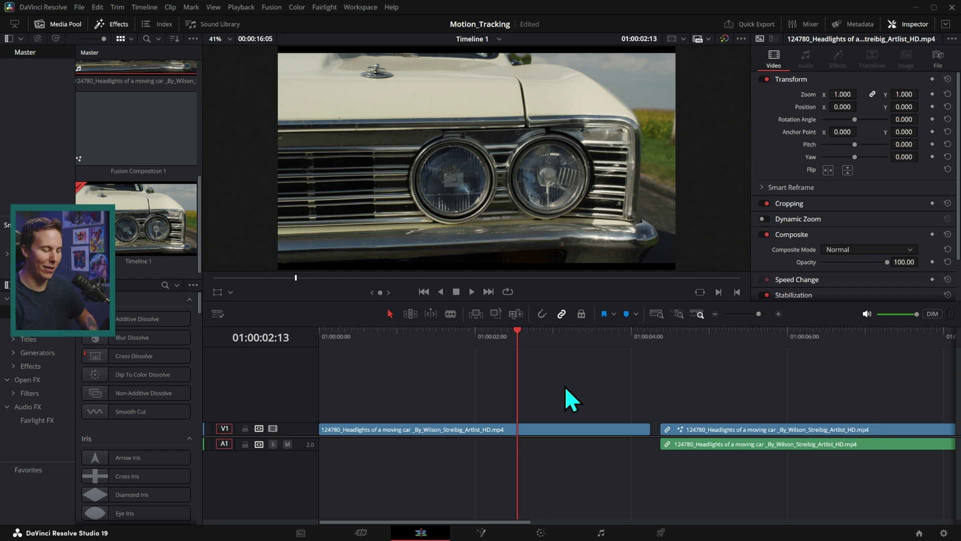
left_click(481, 533)
scroll(321, 407, "up", 3)
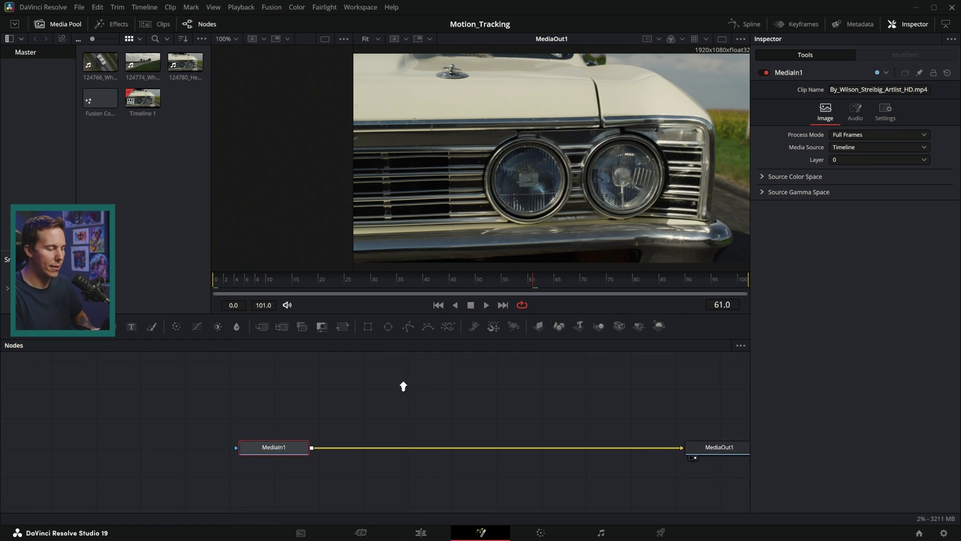
left_click(945, 24)
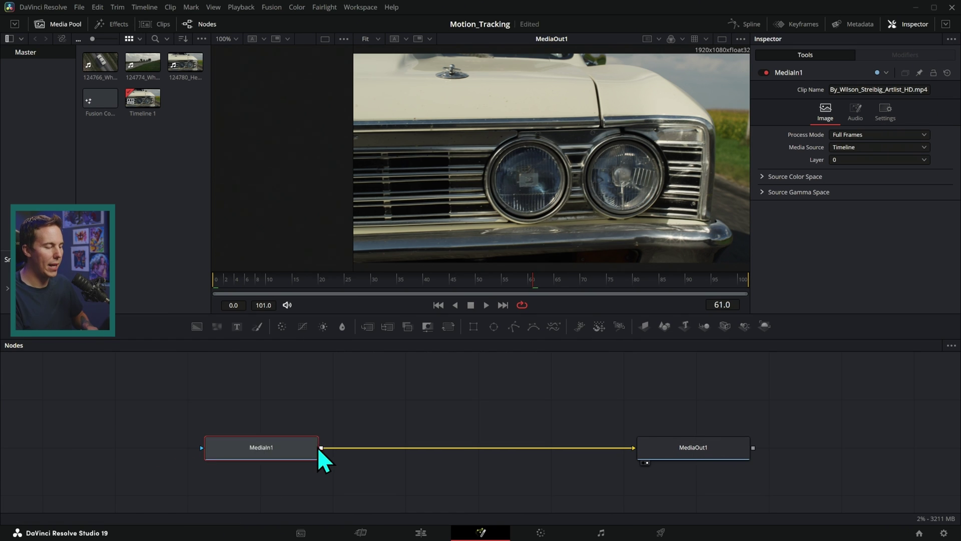
- Insert a Color Corrector and darken it: lower gain and gamma, blue tint, saturation 0.69
left_click_drag(281, 326, 455, 453)
scroll(864, 236, "down", 3)
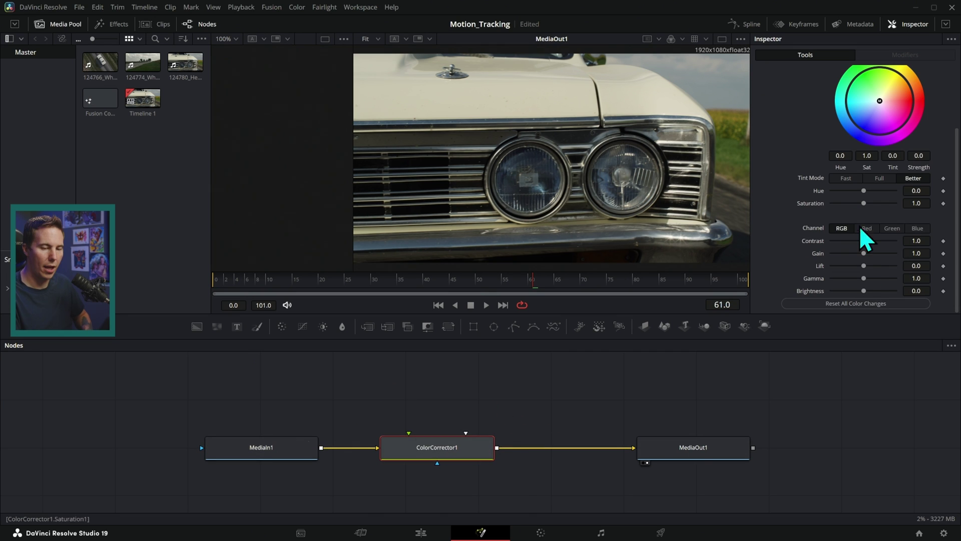
left_click_drag(864, 253, 843, 260)
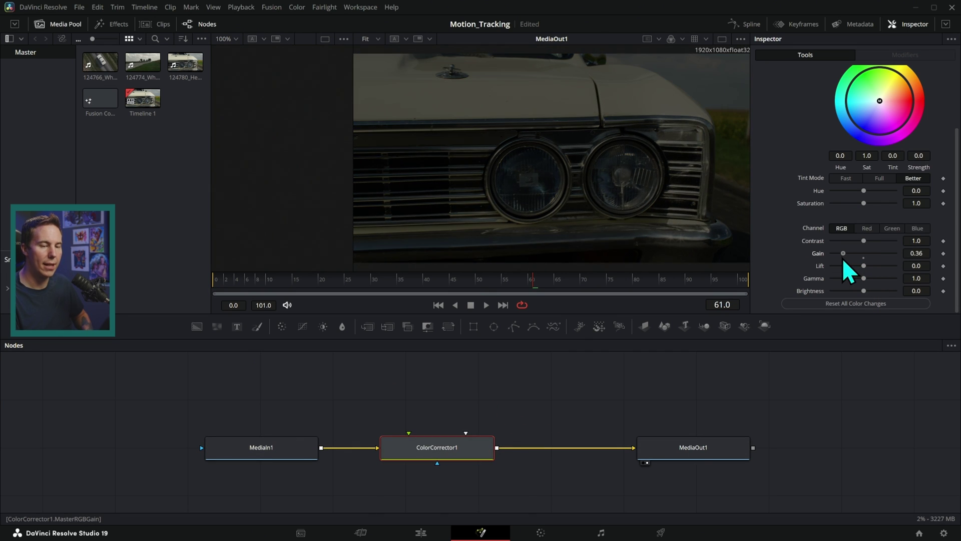
left_click_drag(876, 104, 864, 114)
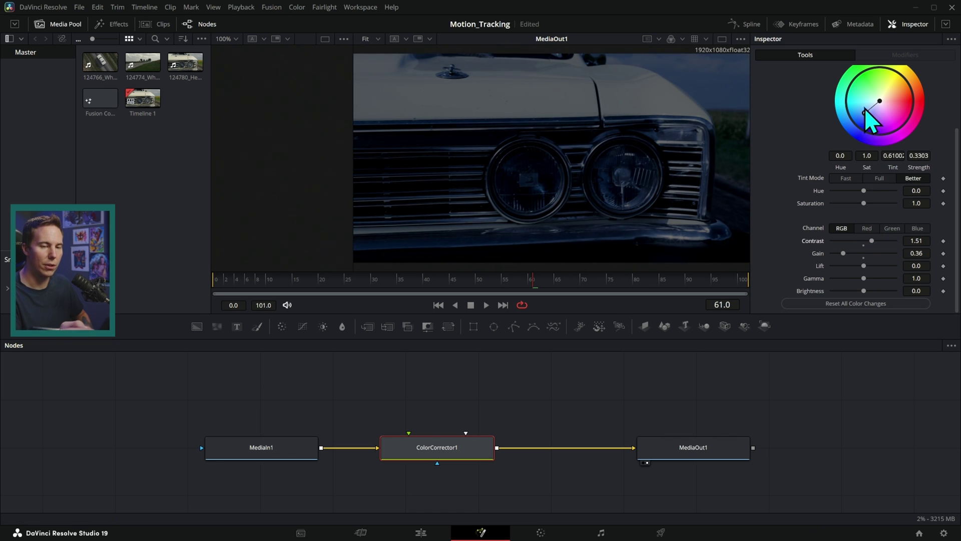
left_click_drag(863, 278, 860, 279)
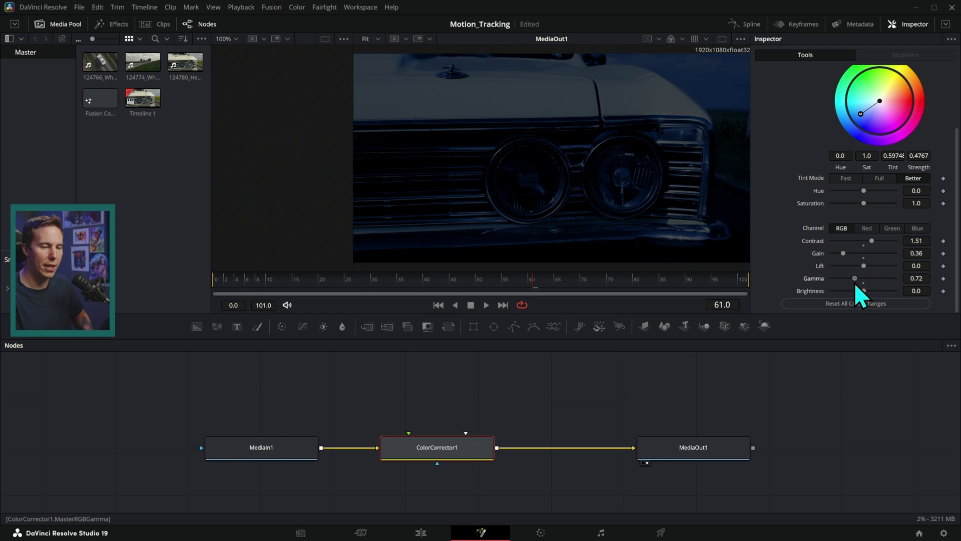
left_click_drag(864, 207, 854, 209)
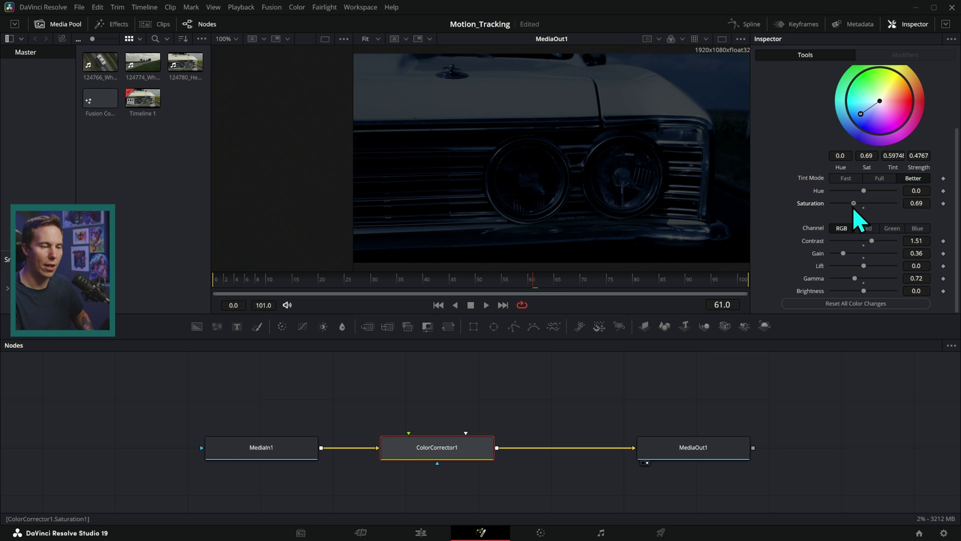
scroll(771, 100, "up", 3)
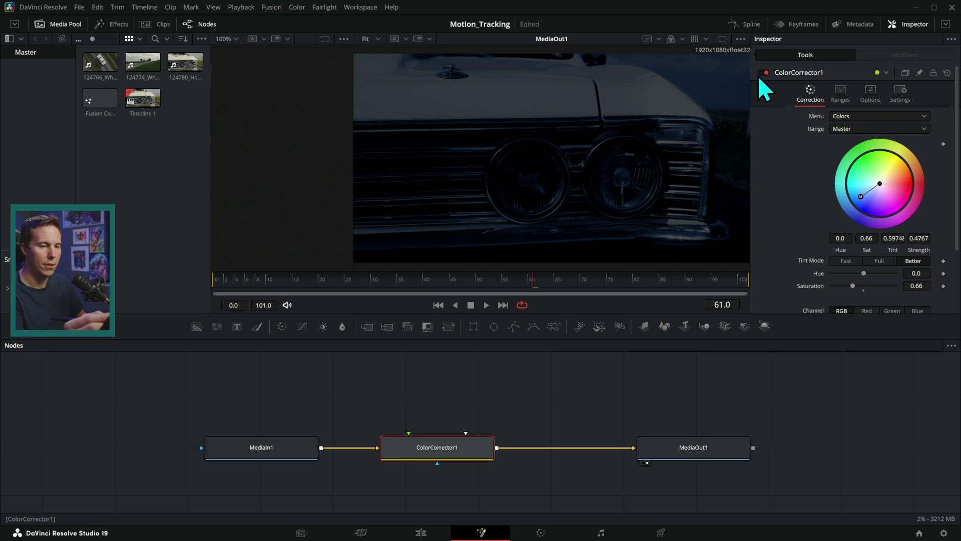
left_click(761, 72)
- Re-enable ColorCorrector1, shift MediaOut1 to the right, and select ColorCorrector1
left_click(762, 73)
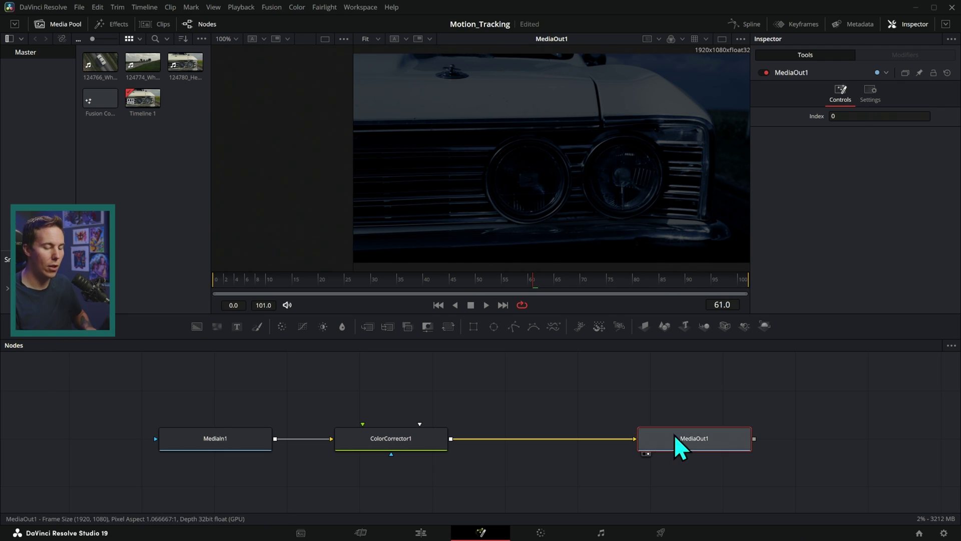
left_click_drag(676, 436, 723, 443)
left_click(408, 443)
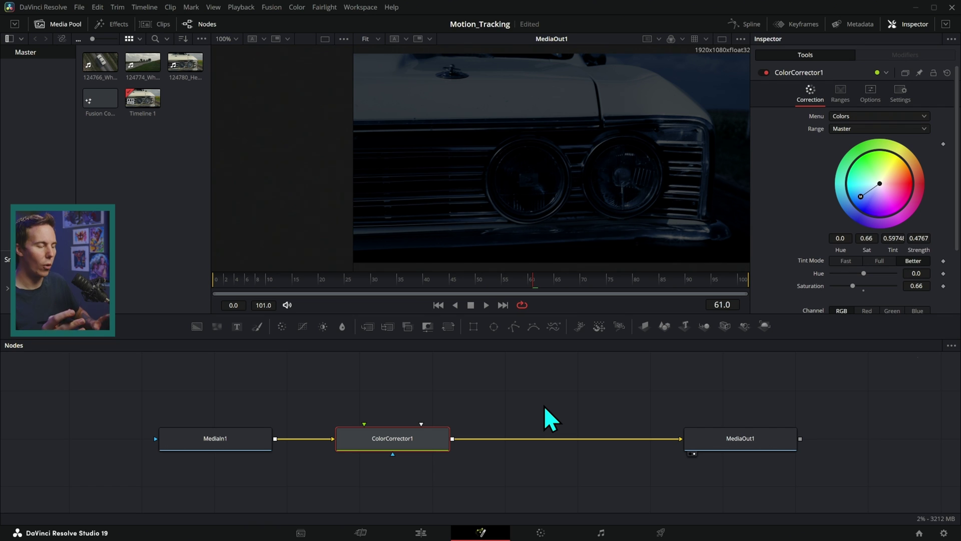
- Add a Lens Flare after ColorCorrector1 and centre it on the right-hand headlight
key("shift+space")
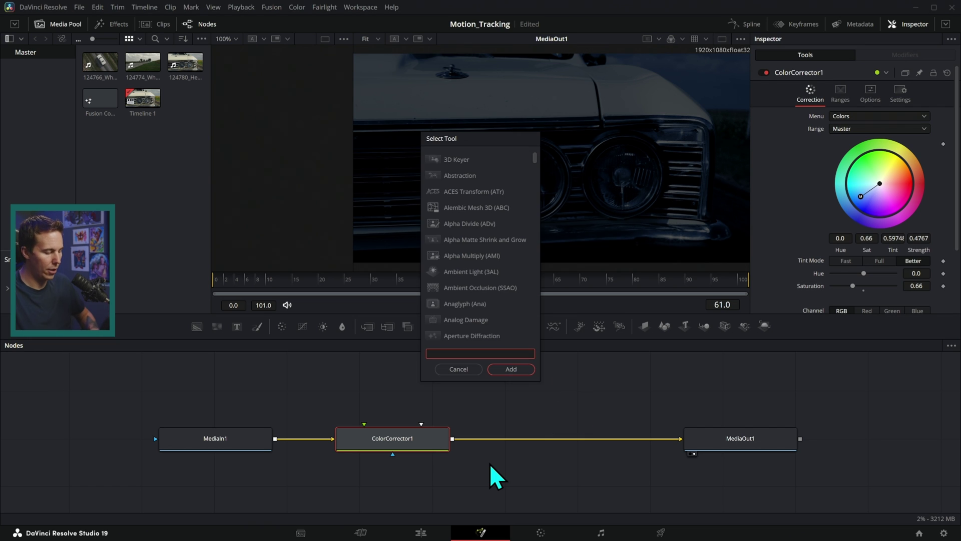
type("lens")
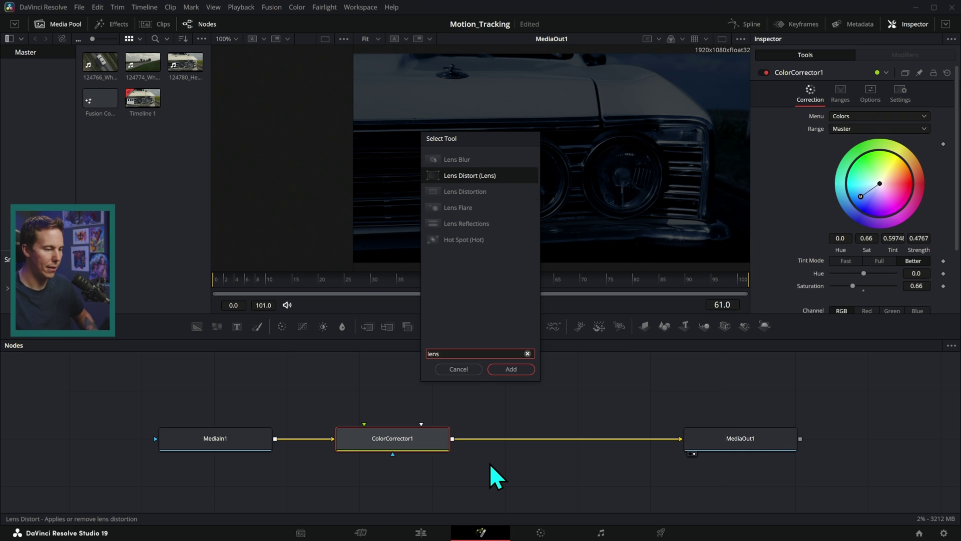
key("Down")
key("Down")
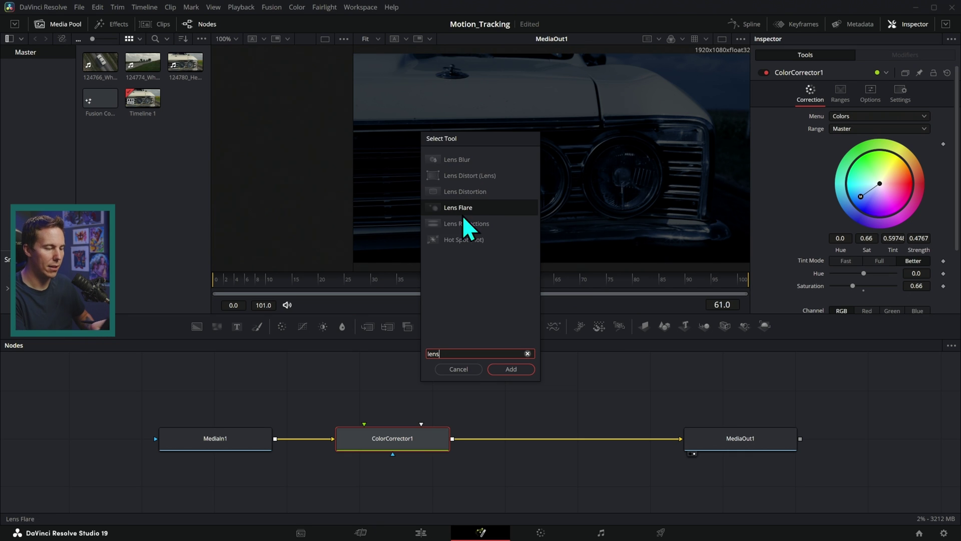
left_click(513, 371)
left_click_drag(480, 105, 636, 186)
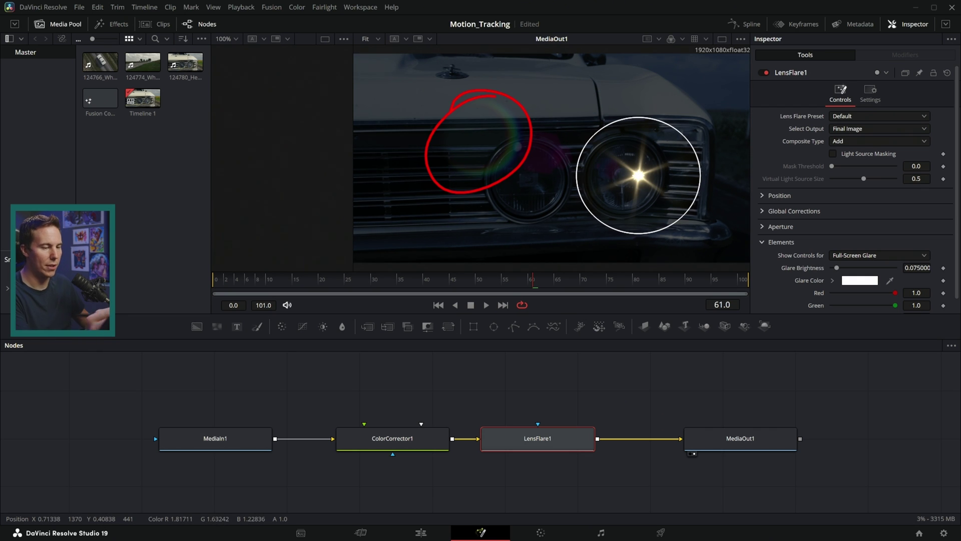
mouse_move(636, 186)
left_mouse_down()
mouse_move(622, 170)
mouse_move(656, 146)
mouse_move(446, 188)
mouse_move(578, 200)
mouse_move(670, 155)
mouse_move(621, 176)
mouse_move(641, 193)
mouse_move(637, 183)
left_mouse_up()
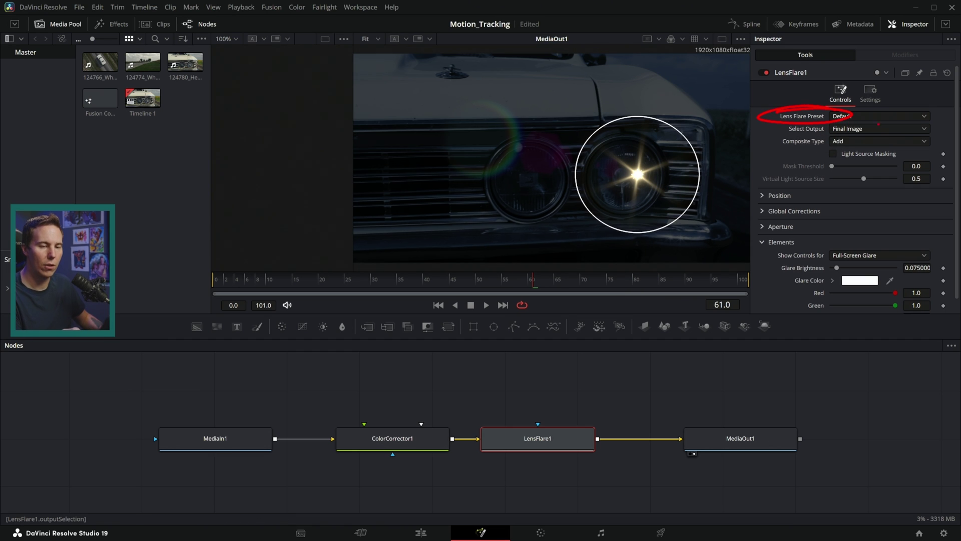
- Apply the MIP-I 2.8/37 flare preset, enlarge its circle, nudge it onto the headlight, and save
left_click(876, 117)
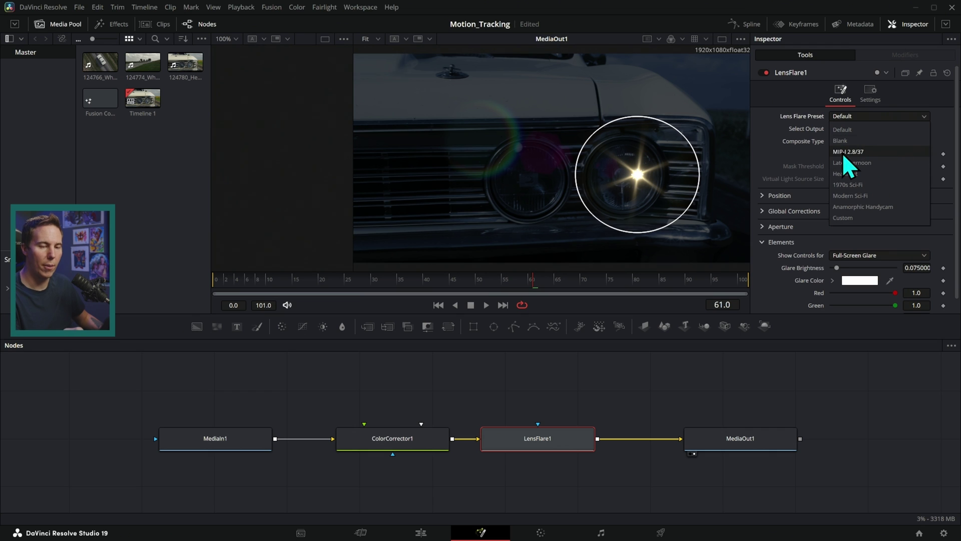
left_click(863, 152)
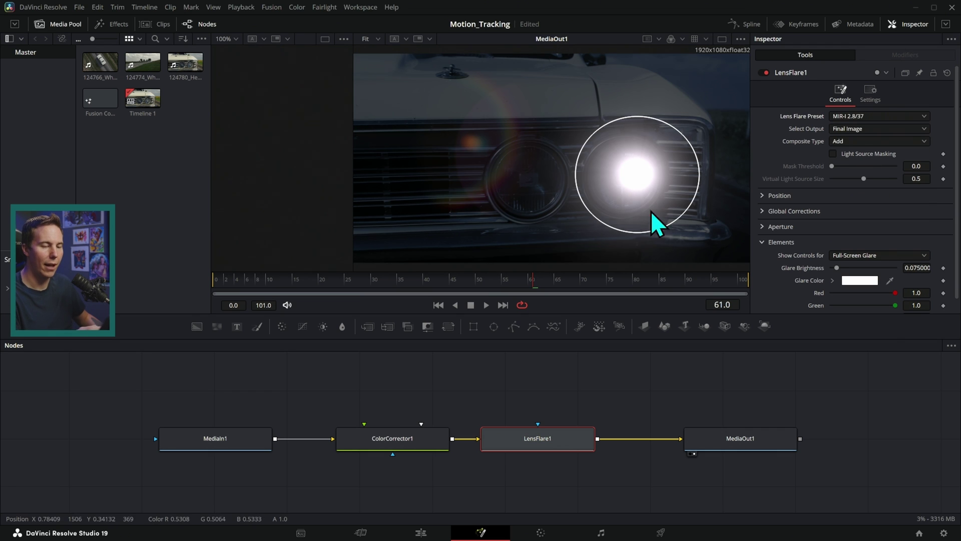
left_click_drag(696, 253, 712, 285)
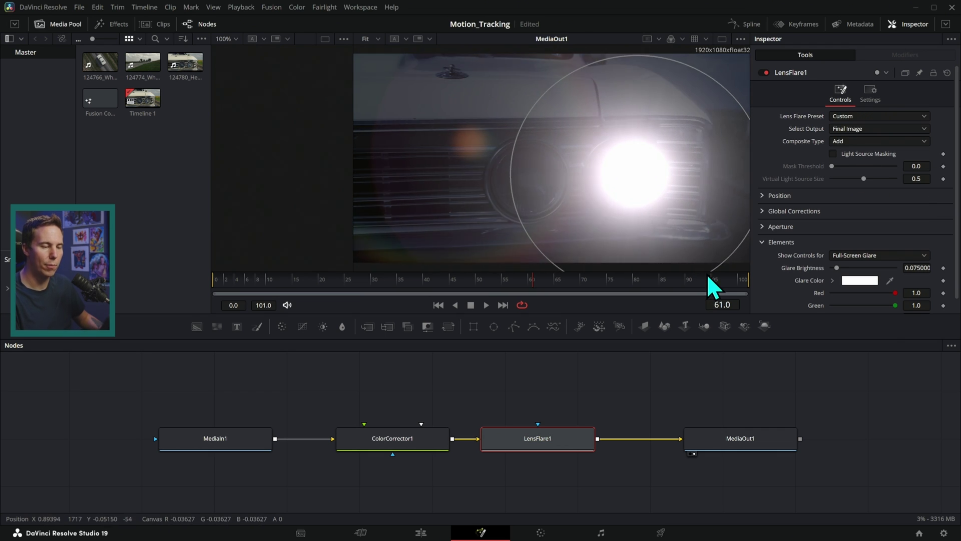
left_click_drag(636, 175, 623, 171)
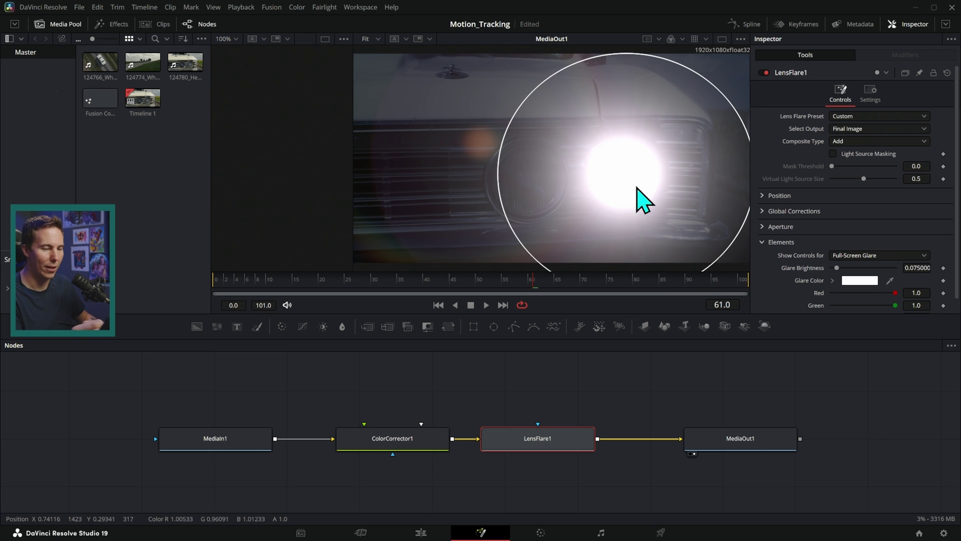
mouse_move(628, 177)
left_mouse_down()
mouse_move(521, 193)
mouse_move(631, 187)
left_mouse_up()
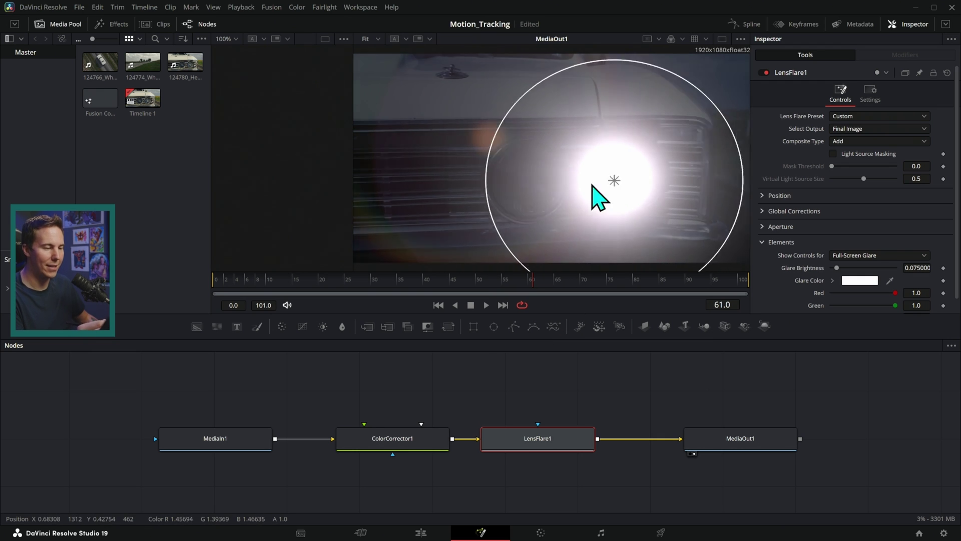
key("ctrl+s")
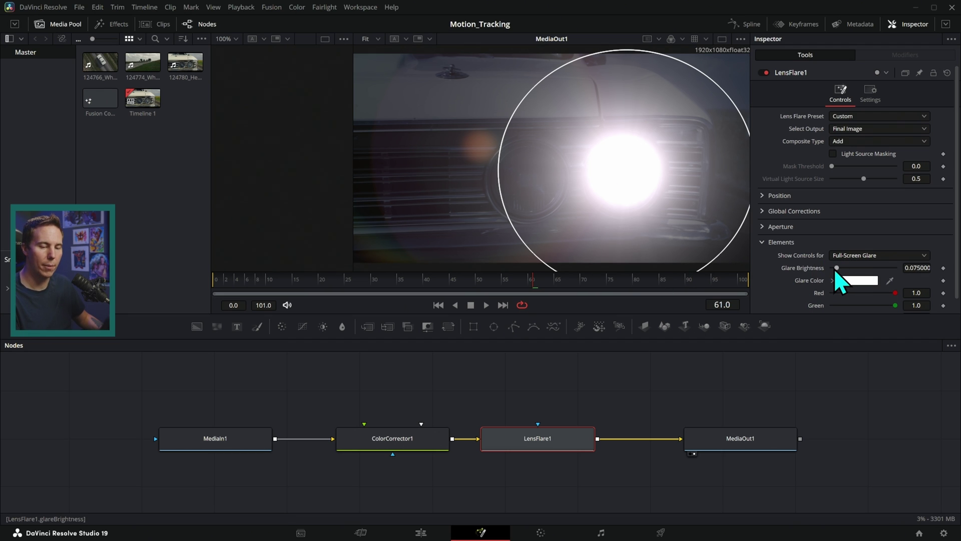
- Set Glare Brightness to 0 and reposition the flare over the headlight at frame 81
left_click_drag(836, 269, 828, 270)
left_click_drag(625, 170, 530, 171)
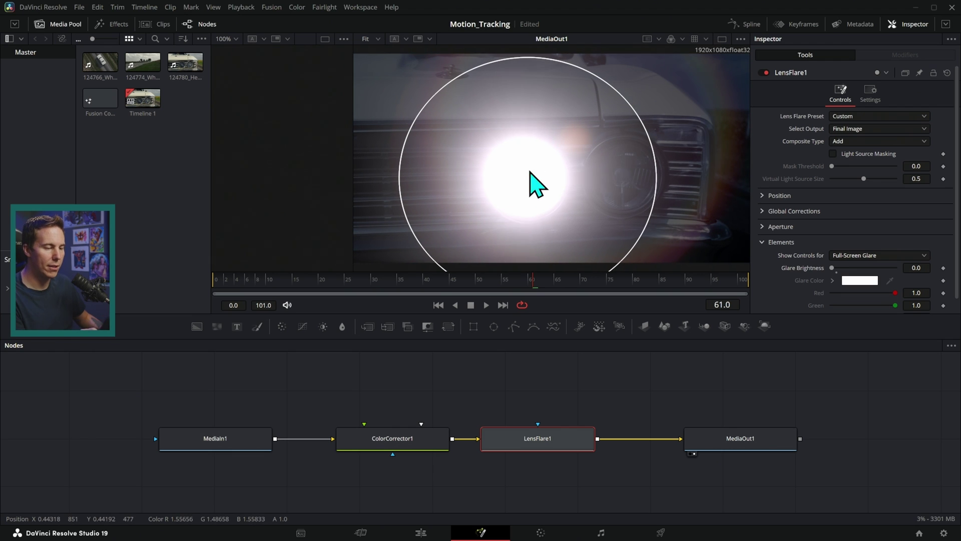
left_click(486, 305)
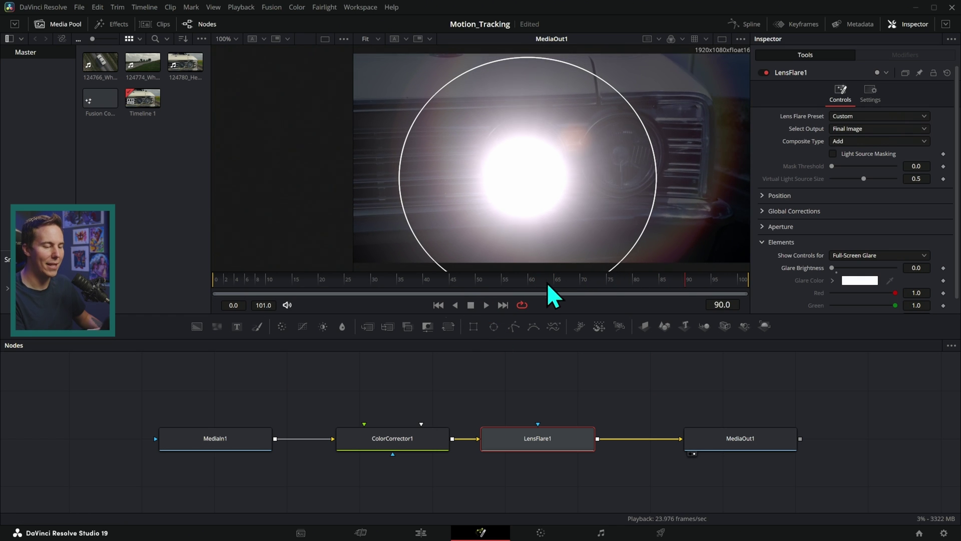
left_click_drag(548, 284, 637, 290)
mouse_move(541, 189)
left_mouse_down()
mouse_move(568, 159)
mouse_move(633, 178)
mouse_move(526, 199)
left_mouse_up()
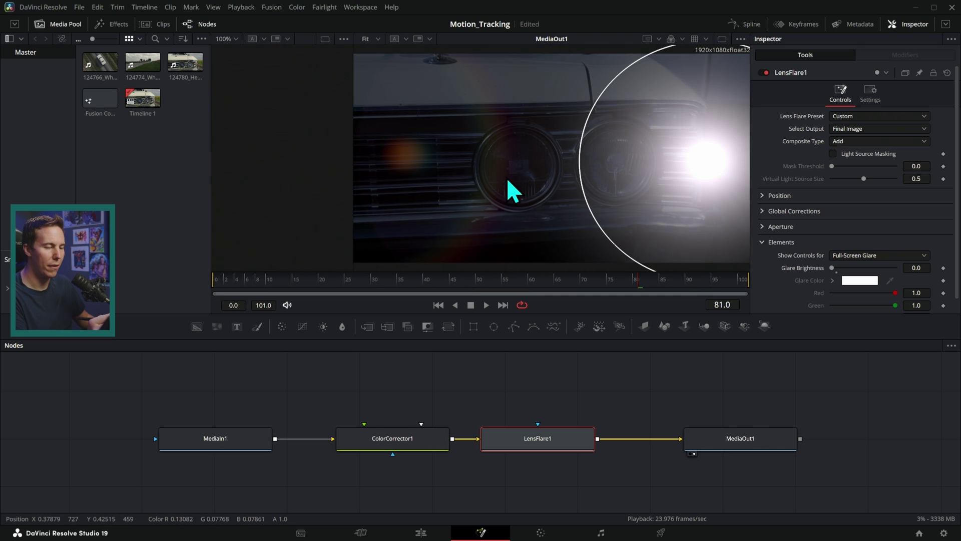
left_click_drag(708, 160, 611, 158)
- Try a position keyframe on the flare and check it at frames 59 and 69
left_click(765, 199)
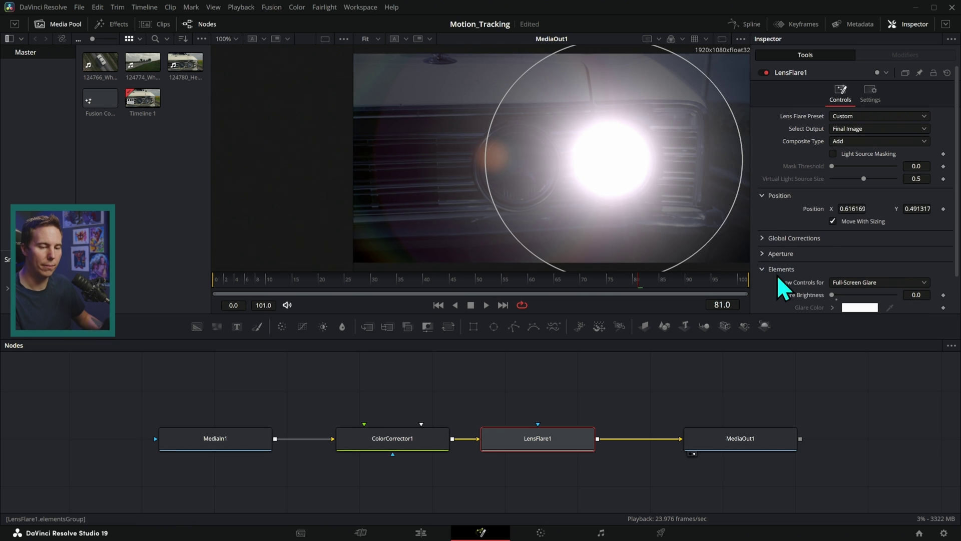
left_click_drag(856, 214, 846, 210)
left_click_drag(596, 181, 515, 165)
left_click(943, 209)
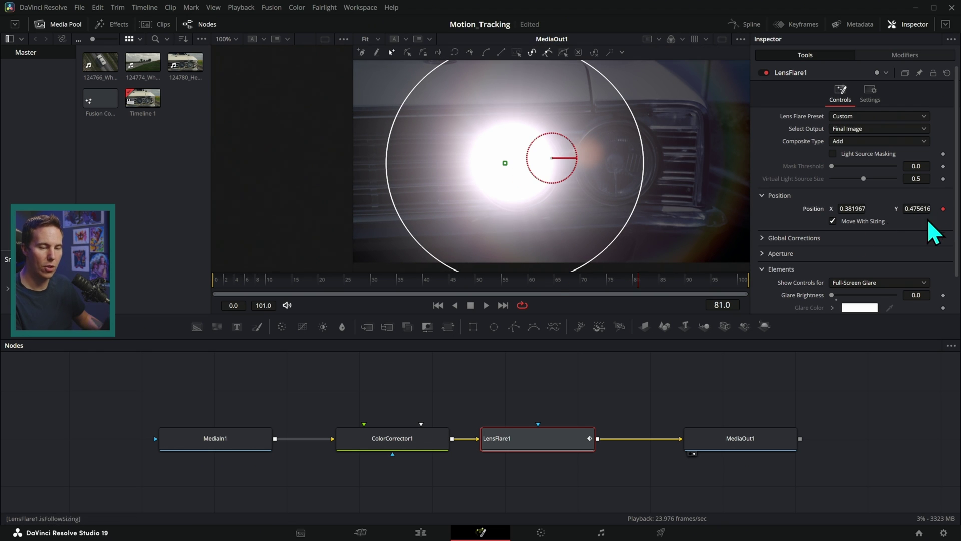
key("Left")
left_click_drag(911, 209, 901, 208)
mouse_move(575, 286)
left_mouse_down()
mouse_move(586, 307)
mouse_move(574, 295)
left_mouse_up()
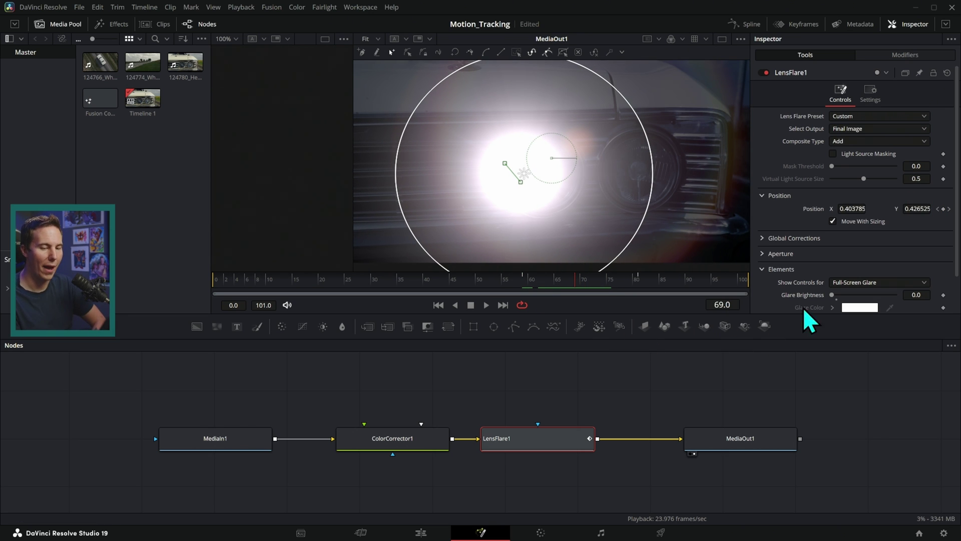
- Undo the keyframes and move the flare to the lower left (X 0.176847, Y 0.208682)
key("ctrl+z")
key("ctrl+z")
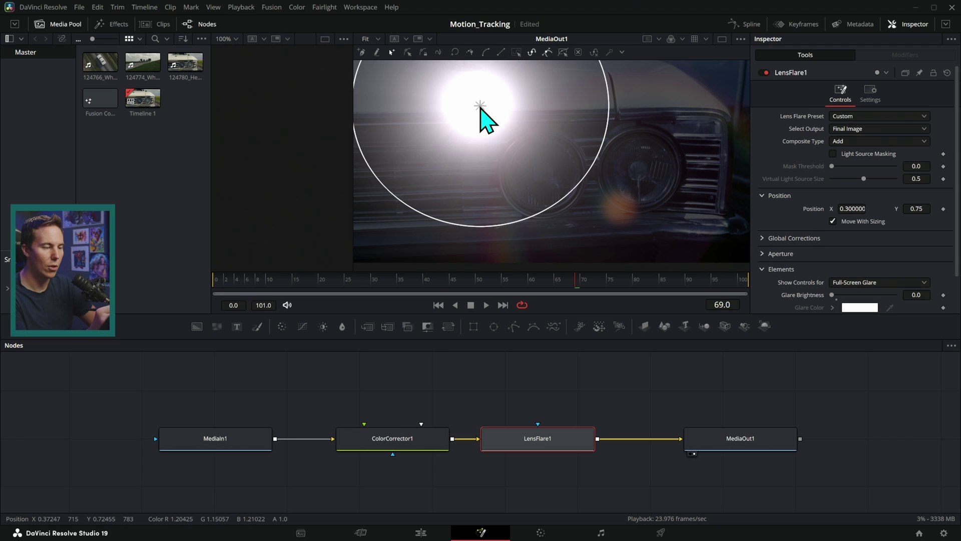
left_click_drag(480, 107, 427, 218)
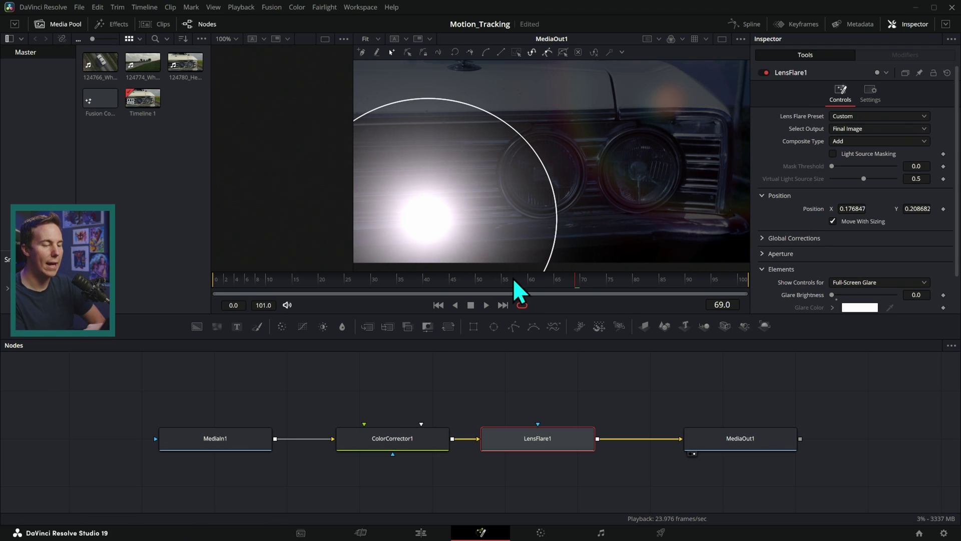
right_click(817, 210)
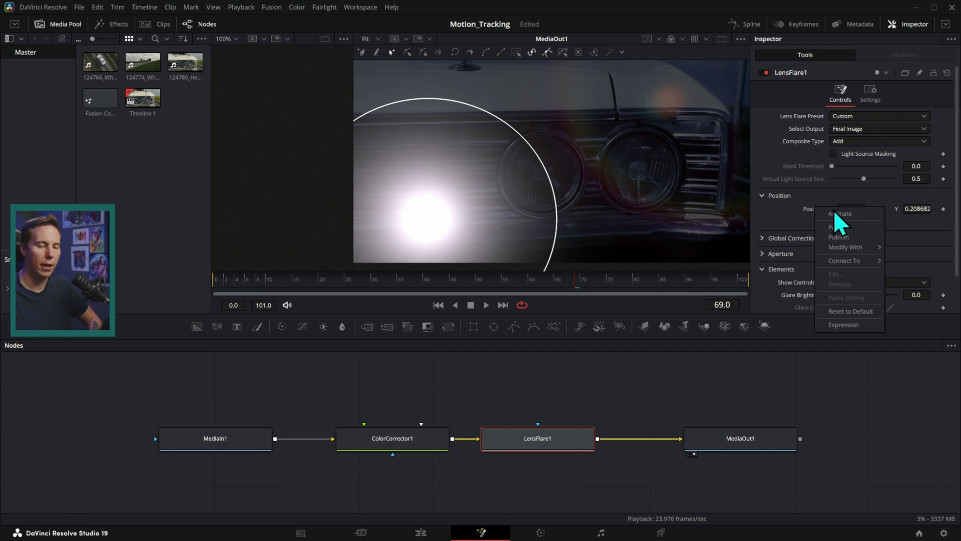
- Drive LensFlare1's Position with a Tracker Position modifier and show its Modifiers settings
mouse_move(855, 250)
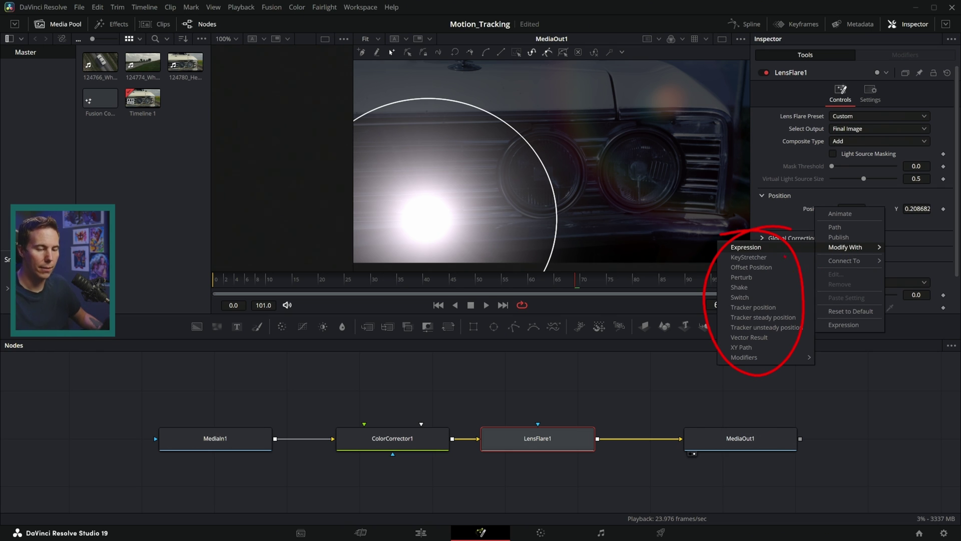
left_click(776, 311)
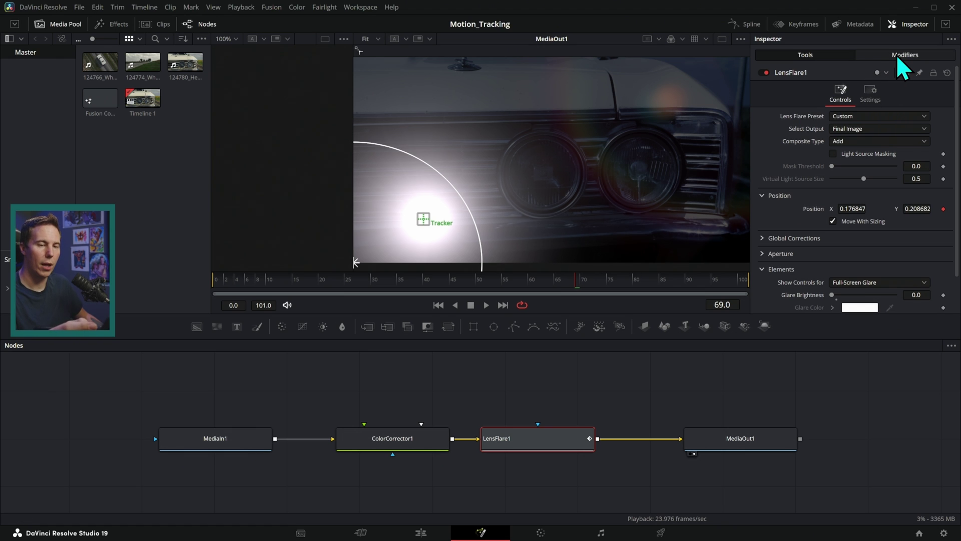
left_click(899, 56)
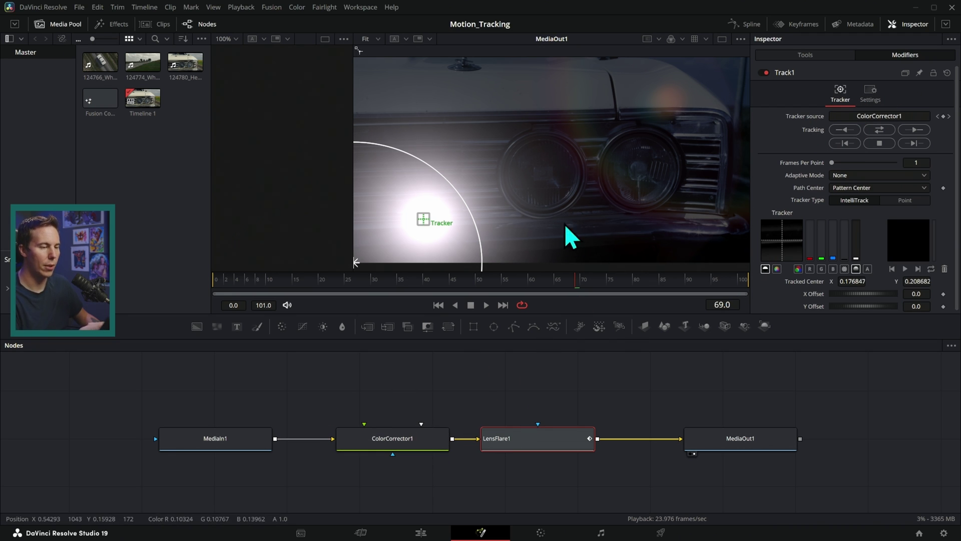
- Set MediaIn1 as Track1's source and show the original clip in a second, wider viewer
left_click(63, 25)
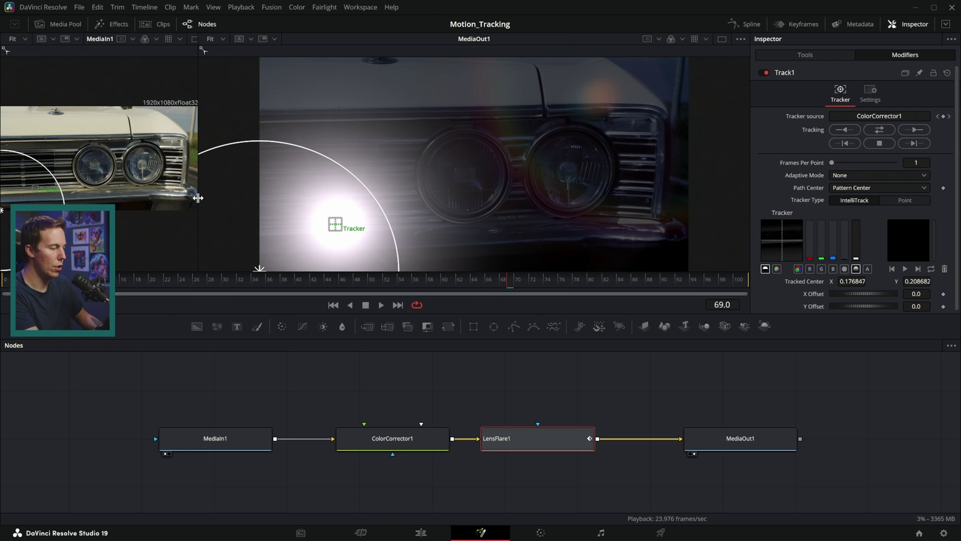
left_click_drag(199, 198, 395, 198)
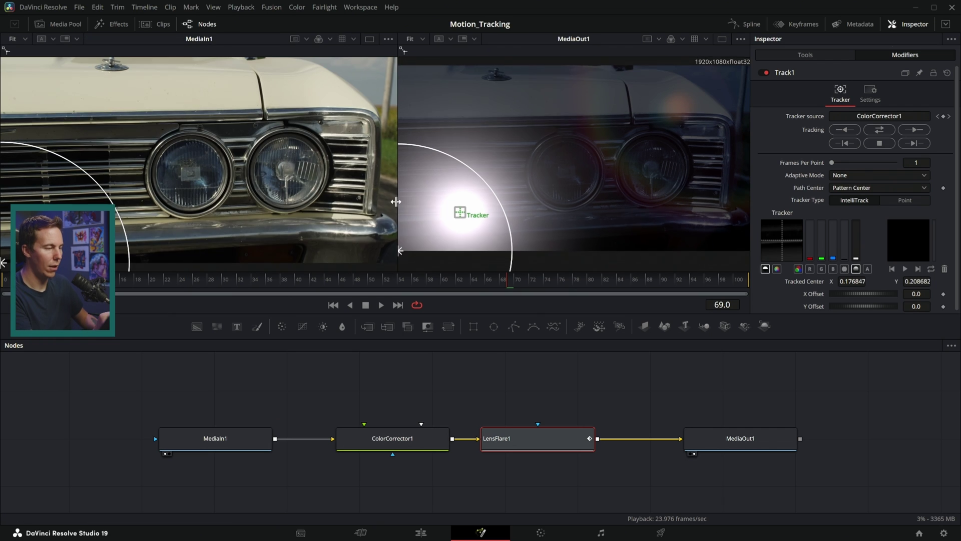
left_click(236, 441)
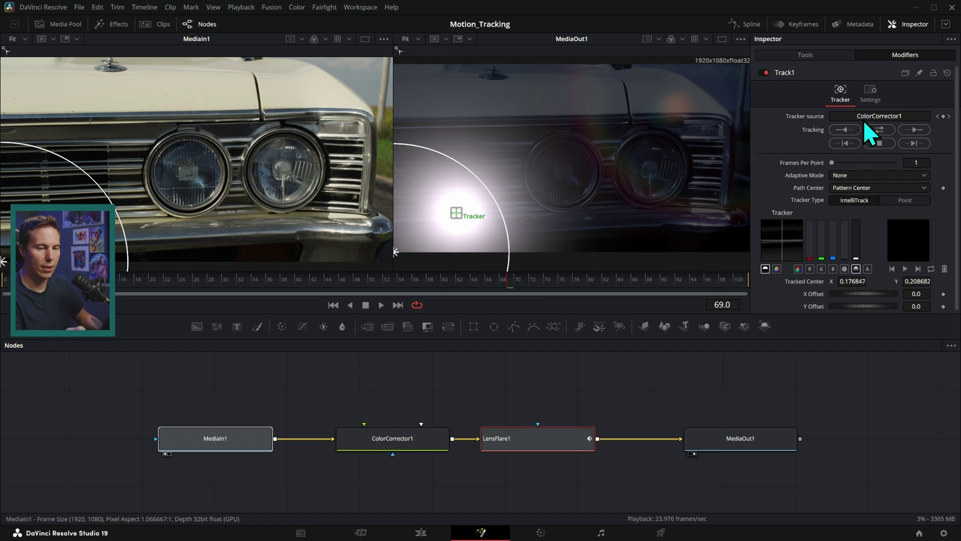
left_click_drag(870, 131, 877, 117)
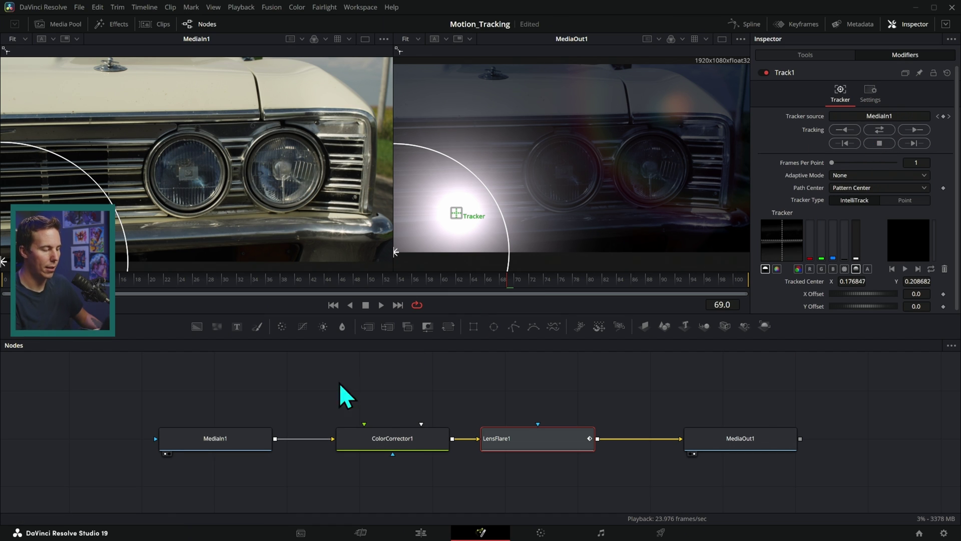
left_click_drag(249, 448, 650, 146)
scroll(571, 195, "up", 2)
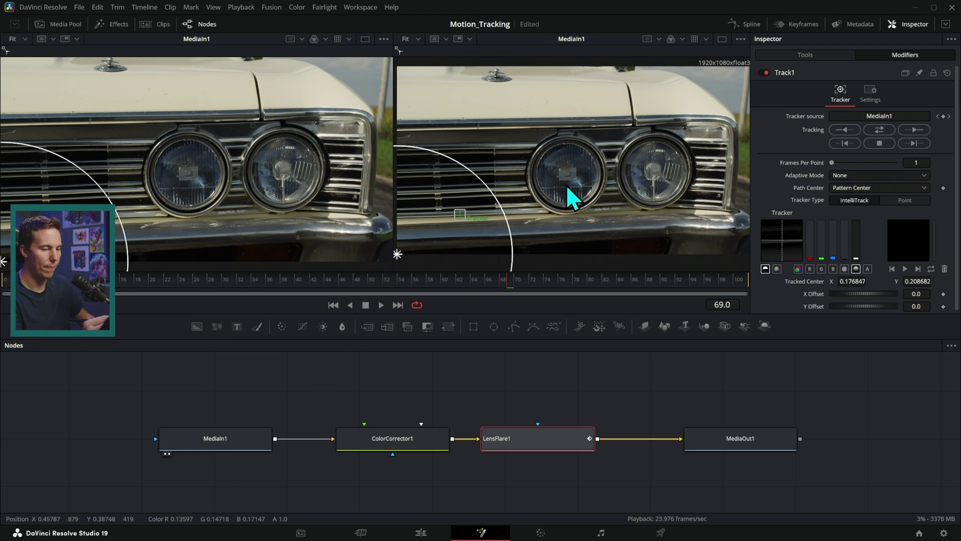
left_click_drag(394, 196, 267, 200)
scroll(468, 210, "down", 2)
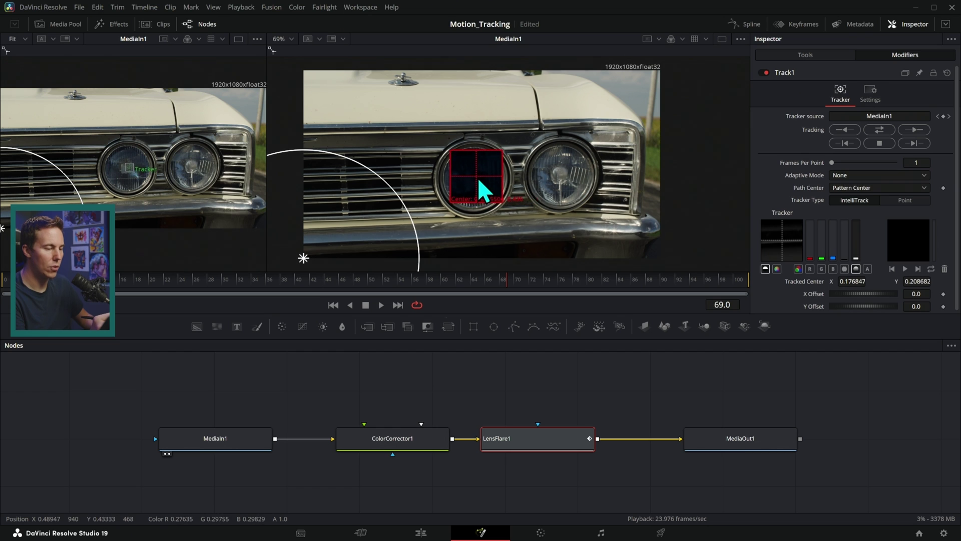
scroll(476, 192, "up", 3)
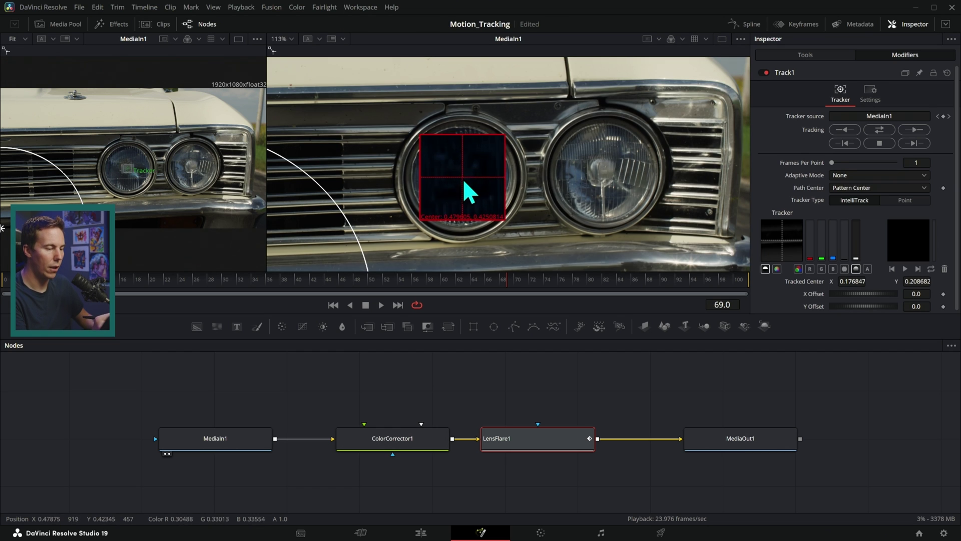
- Track the left headlight forward and in reverse, reviewing the path around frame 55
left_click(882, 132)
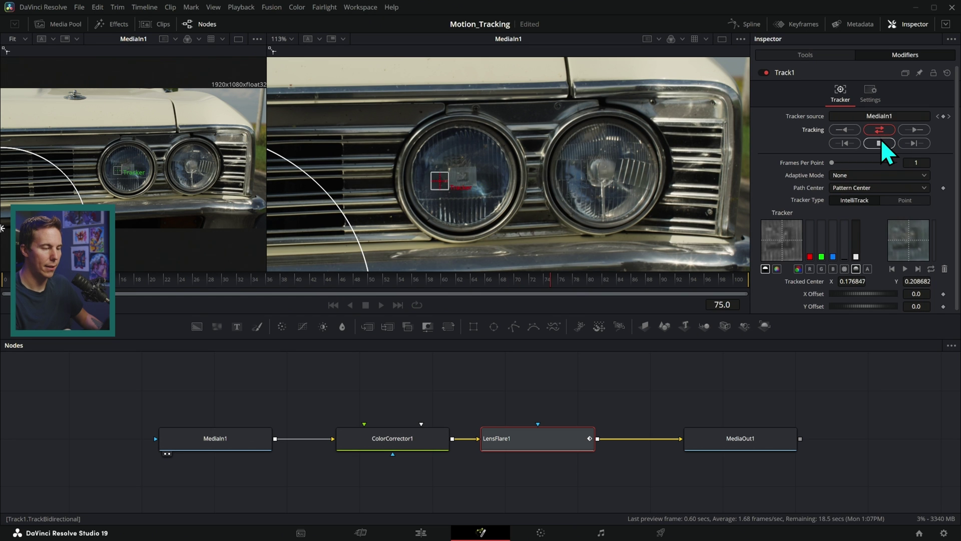
left_click_drag(7, 280, 141, 284)
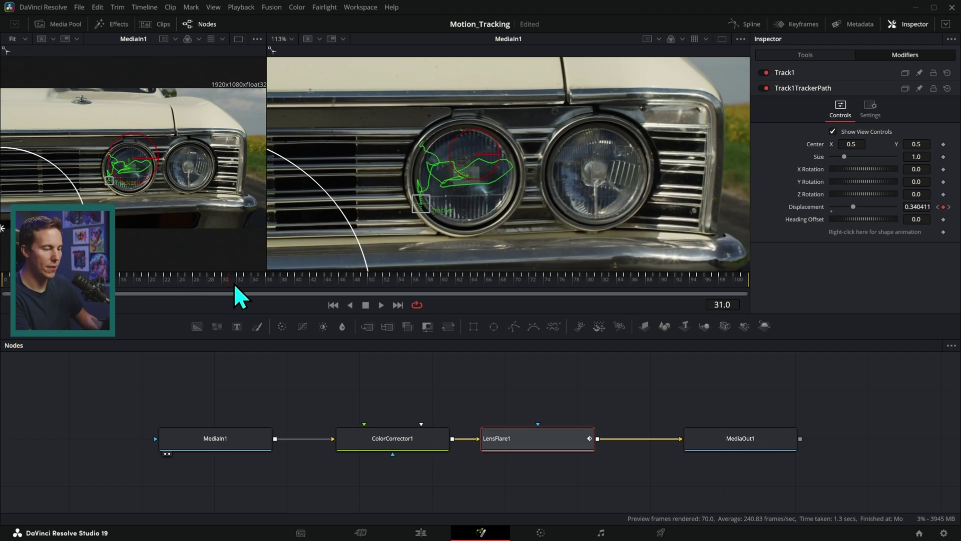
left_click_drag(381, 288, 417, 286)
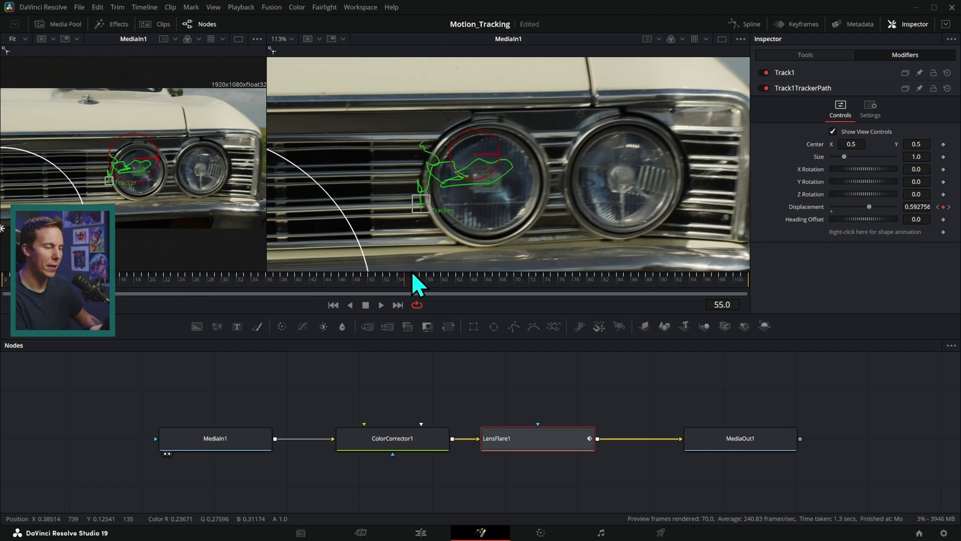
left_click_drag(475, 280, 424, 278)
- Preview the tracked flare result without overlays, then reselect LensFlare1
left_click_drag(569, 440, 645, 150)
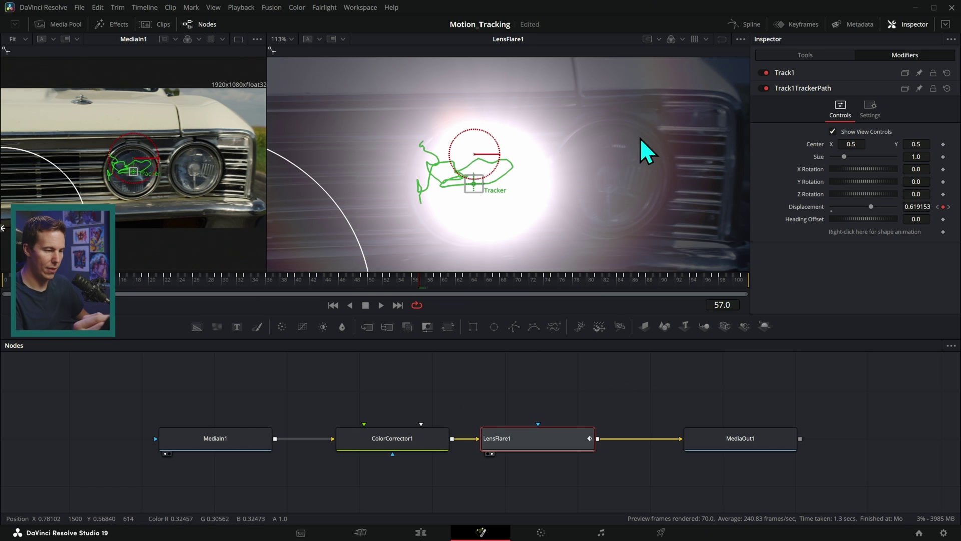
left_click(535, 379)
left_click(381, 305)
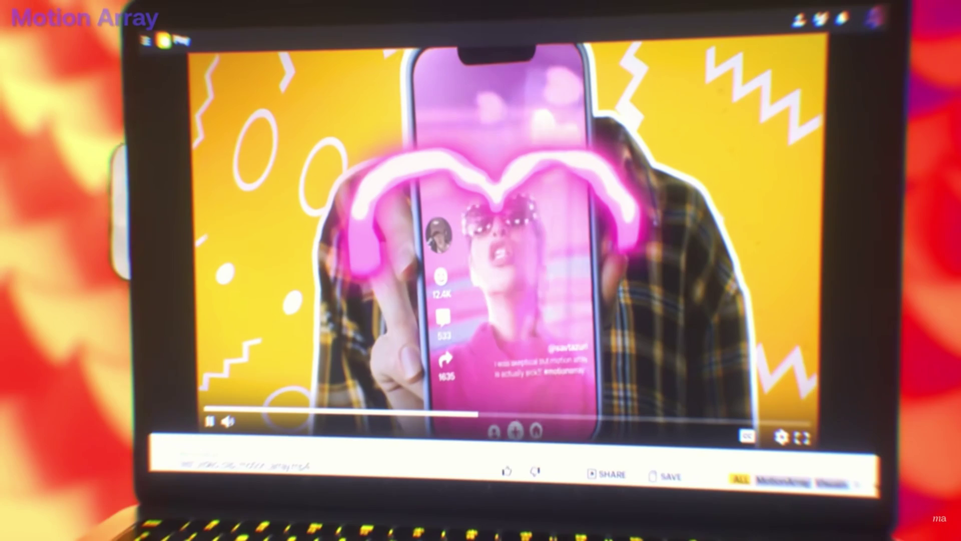
left_click(381, 305)
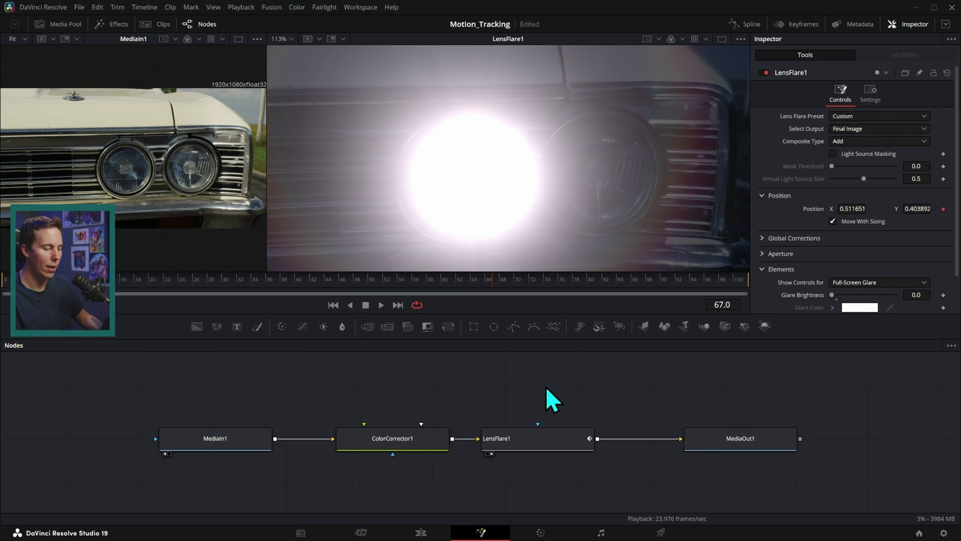
left_click(548, 434)
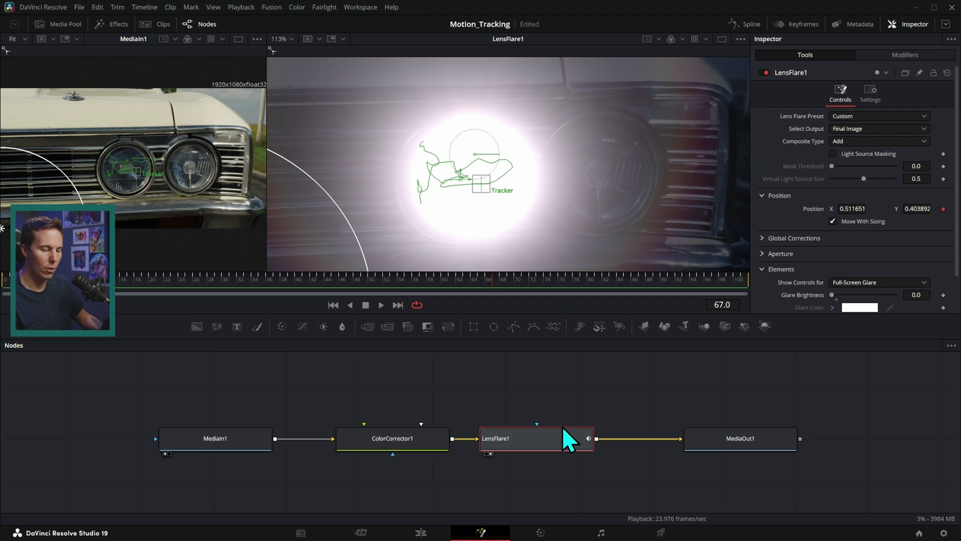
- Set Track1 offsets to X -0.0304 and Y -0.0072, then play back without overlays
left_click(898, 56)
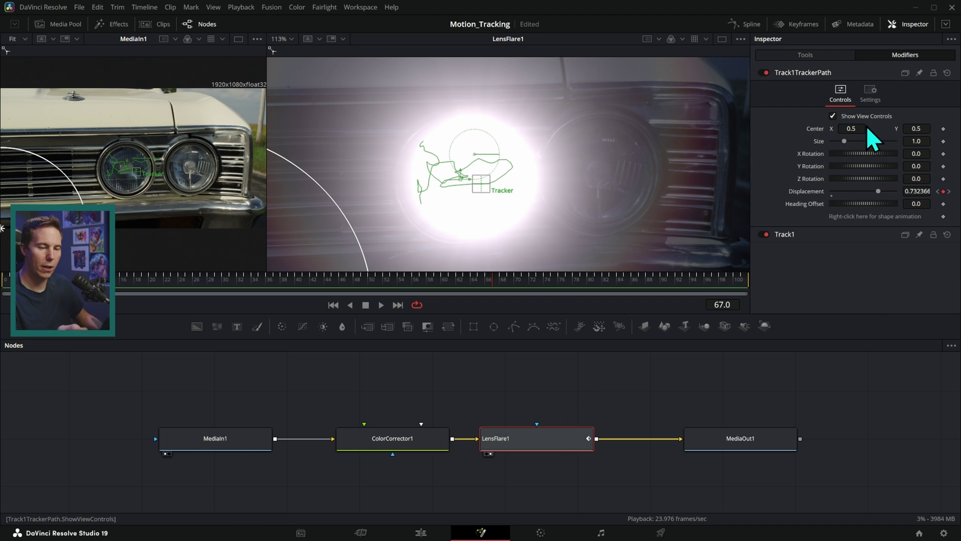
left_click(785, 234)
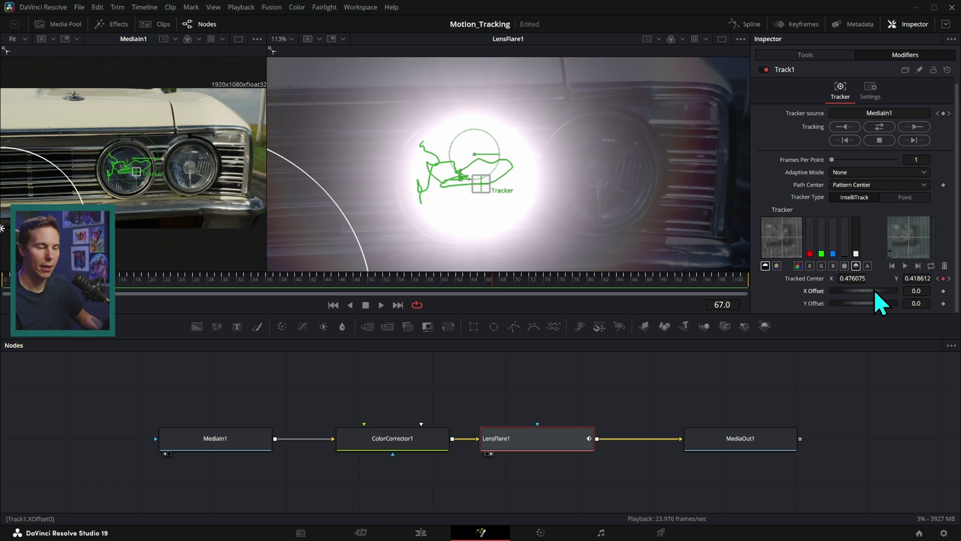
mouse_move(875, 293)
left_mouse_down()
mouse_move(865, 296)
mouse_move(876, 311)
left_mouse_up()
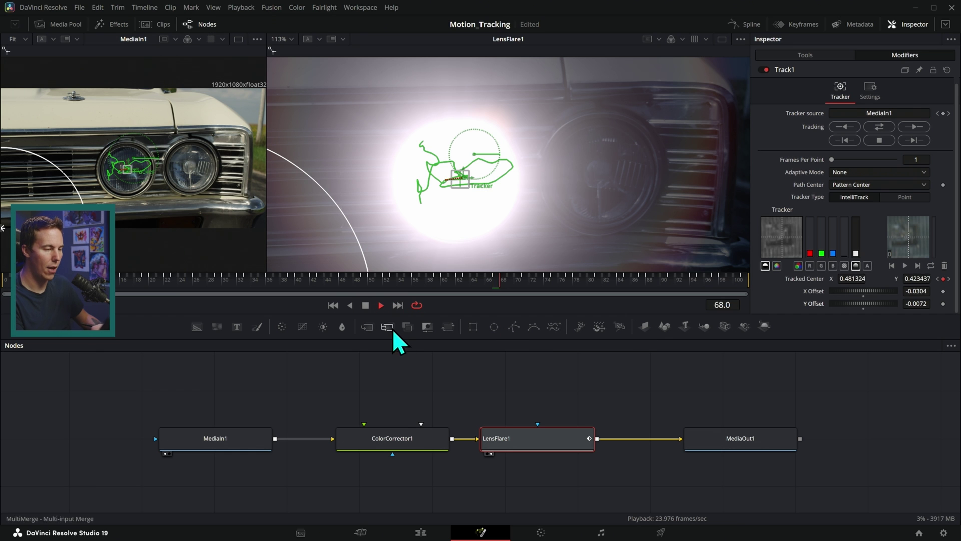
key("space")
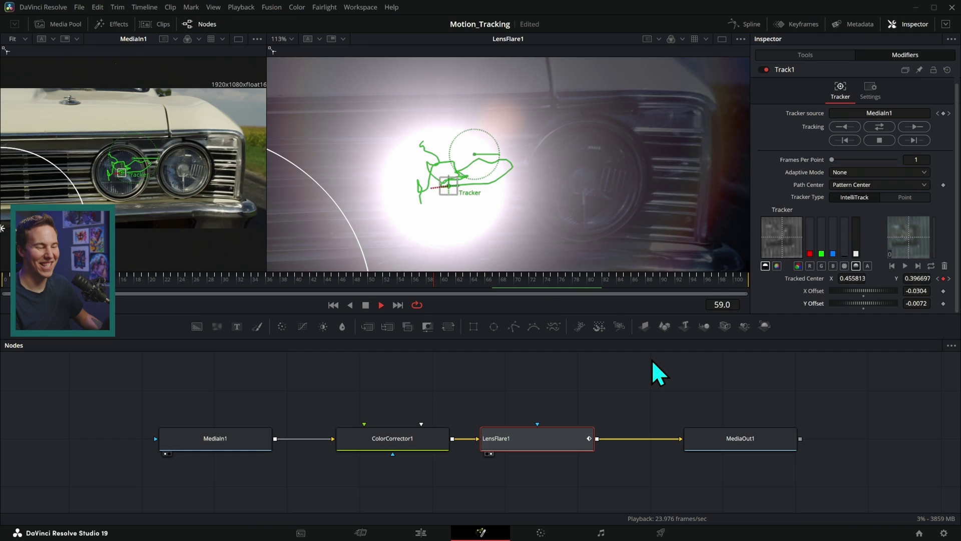
left_click(554, 357)
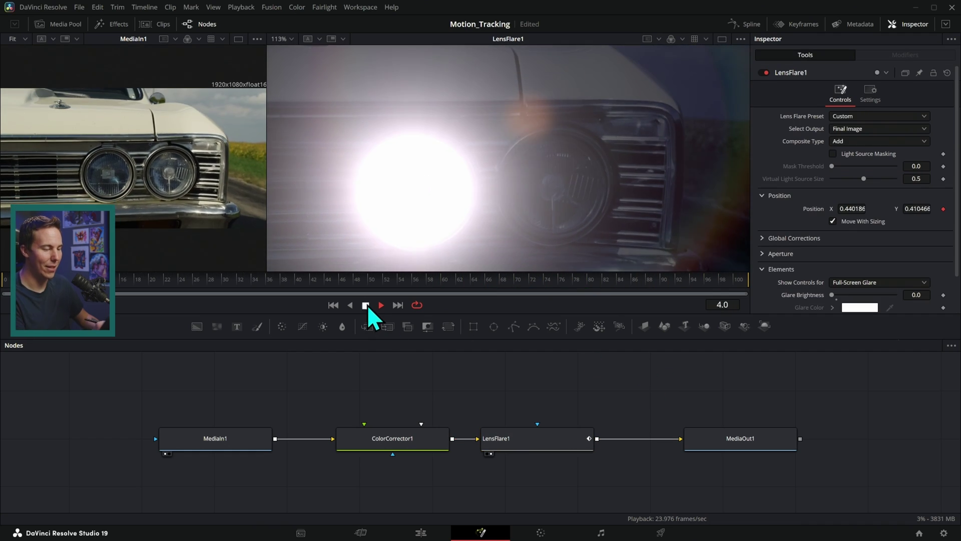
- Paste a duplicate LensFlare1_1 after the first flare and expose its Track1_1 tracking controls
left_click(378, 306)
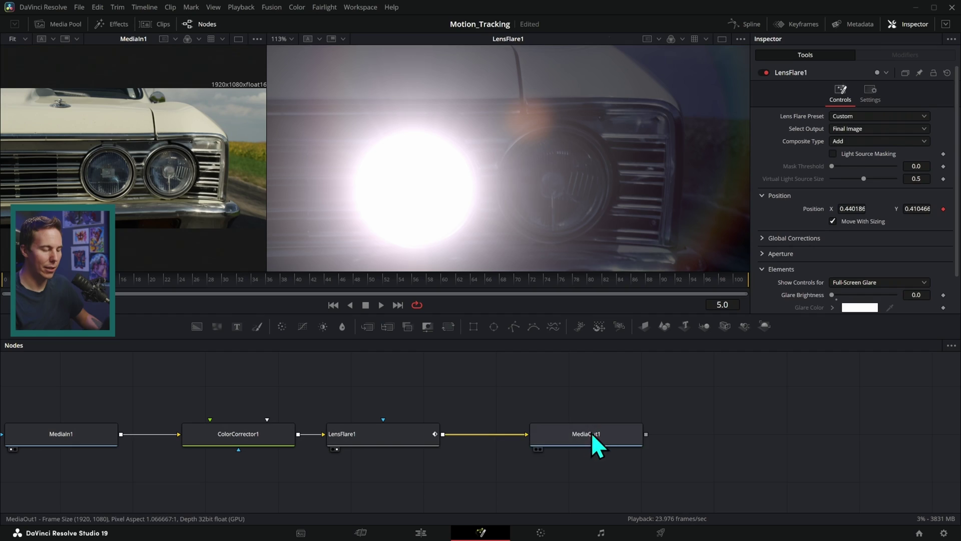
left_click_drag(590, 432, 716, 439)
key("ctrl+z")
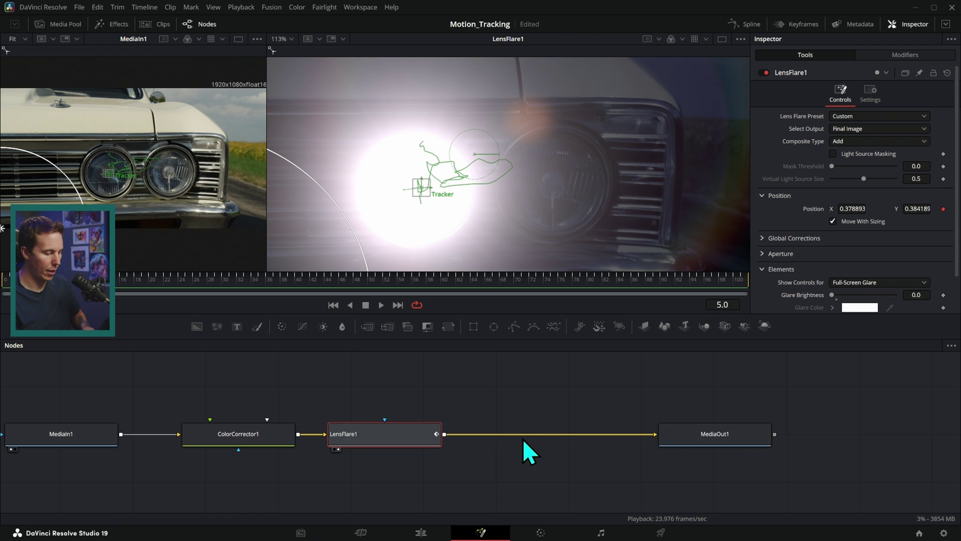
key("ctrl+v")
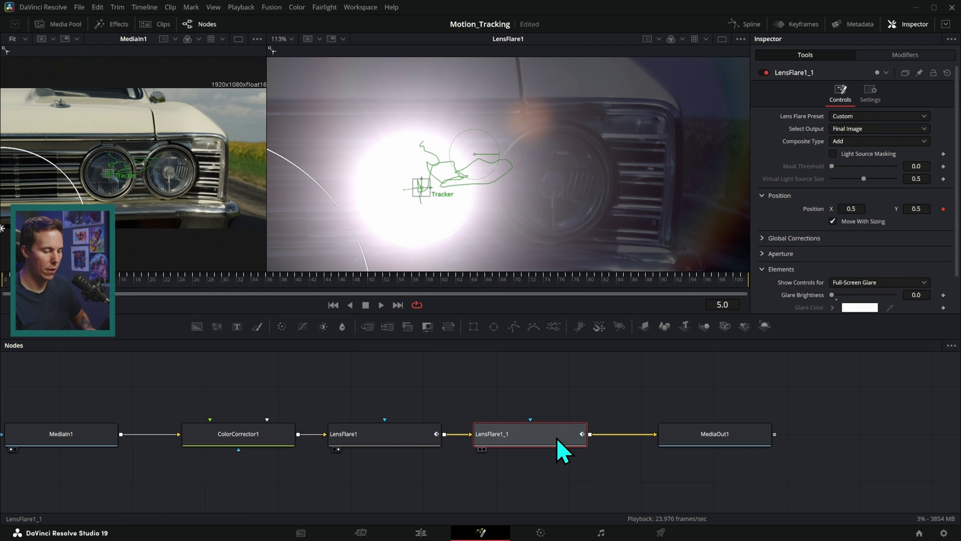
left_click(905, 54)
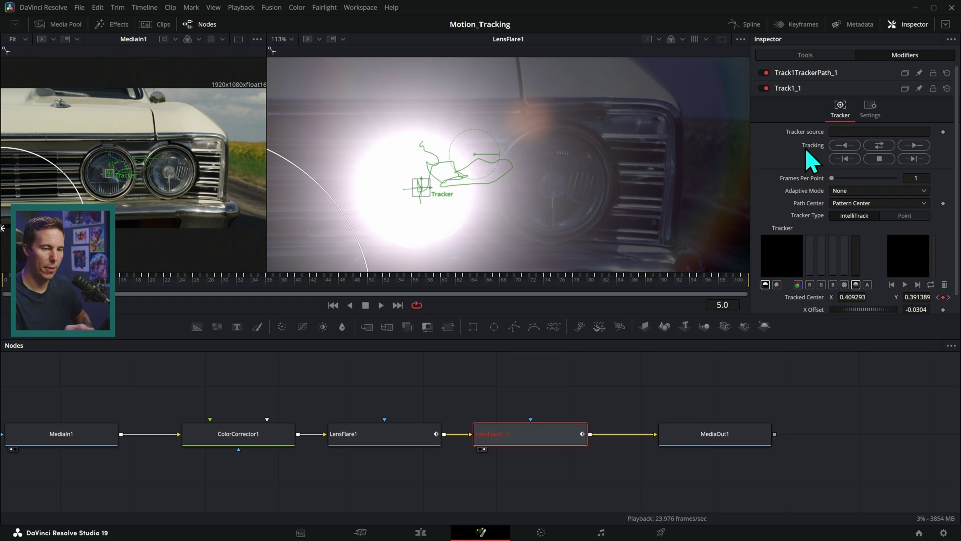
left_click(824, 72)
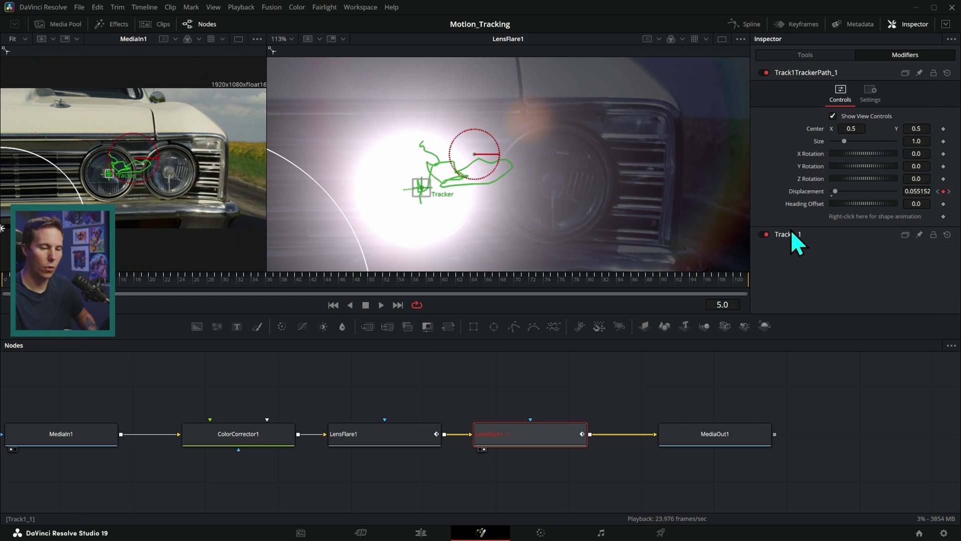
left_click(791, 234)
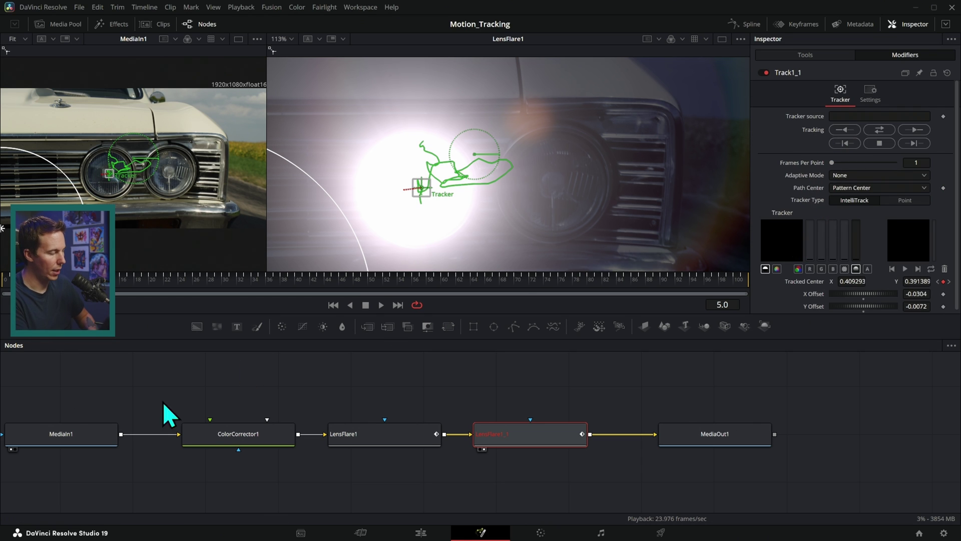
- Track the right headlight from MediaIn1 in both directions and offset the flare to X -0.0288
left_click_drag(101, 433, 874, 116)
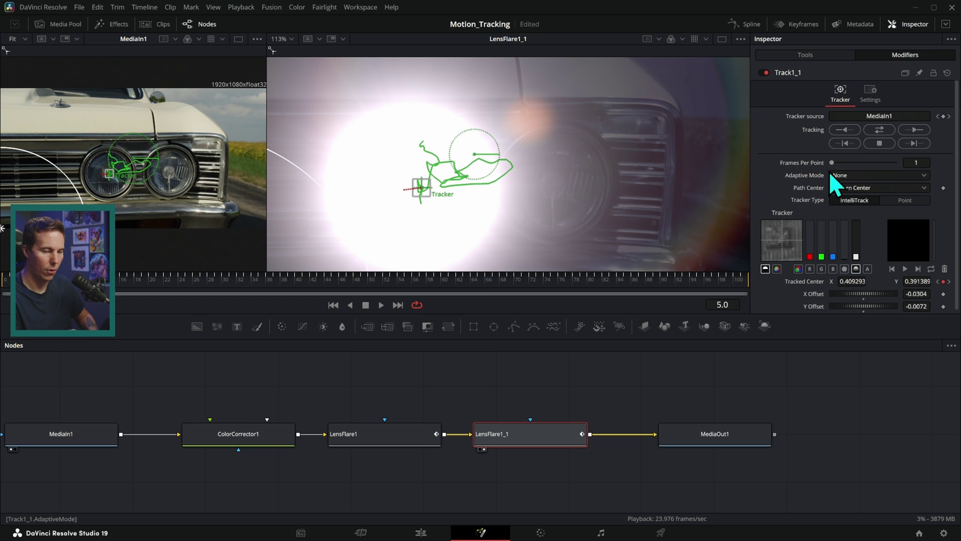
left_click_drag(106, 441, 551, 200)
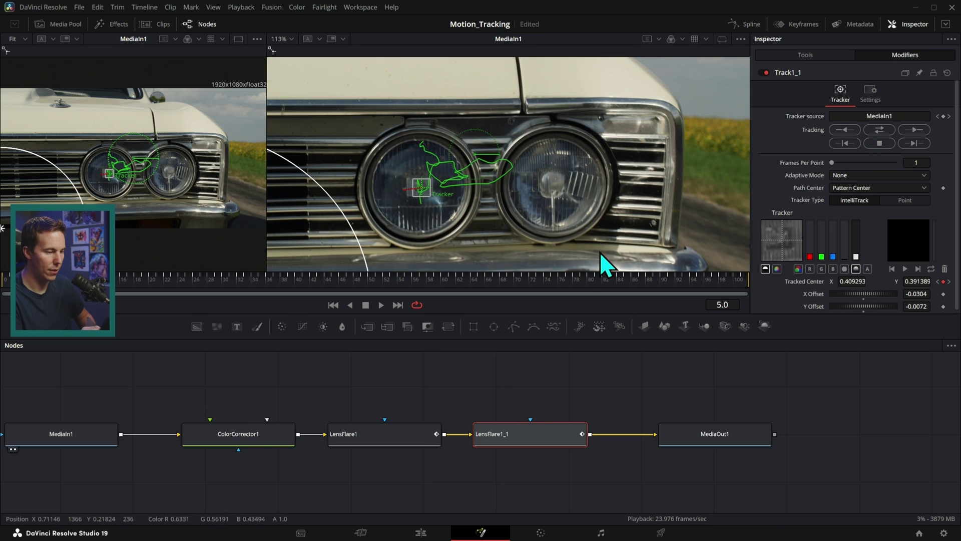
left_click_drag(420, 188, 556, 180)
left_click(882, 129)
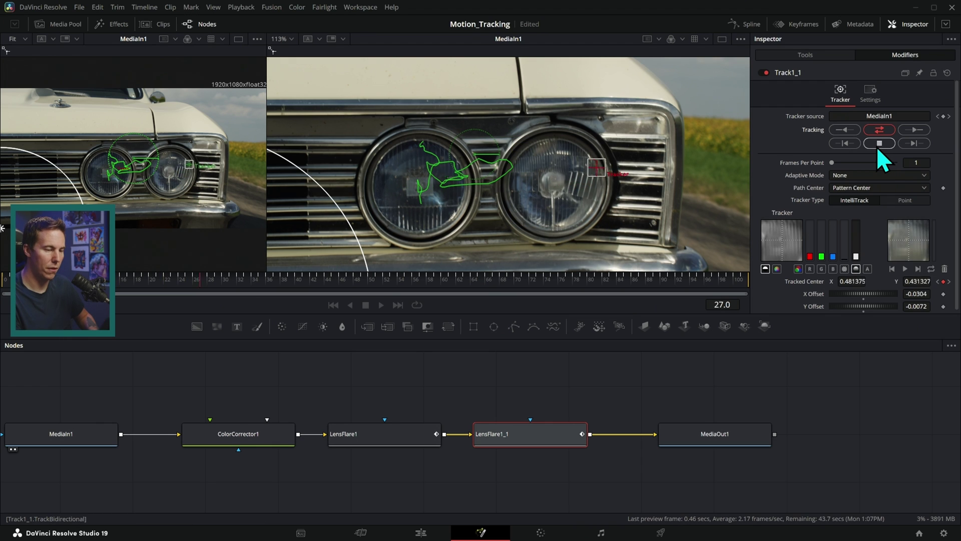
key("2")
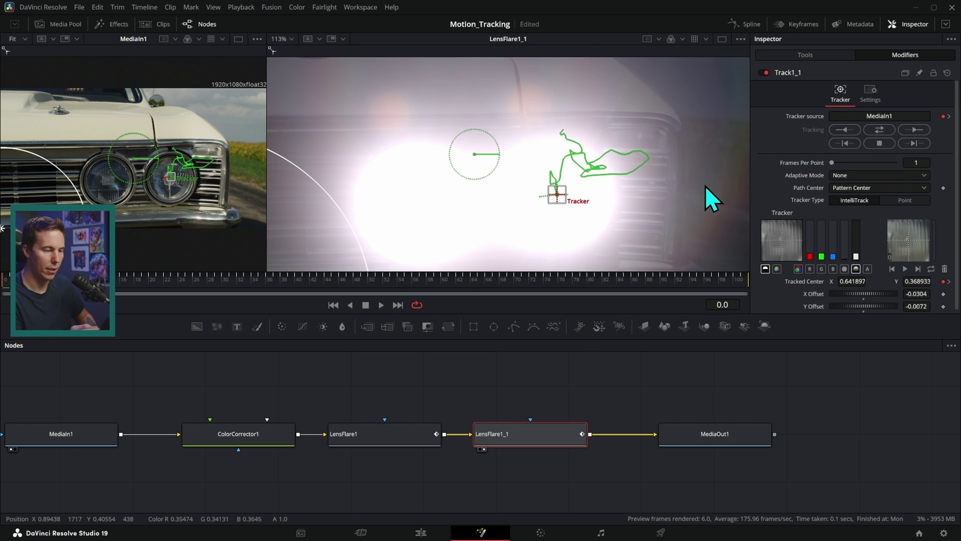
scroll(679, 165, "up", 3)
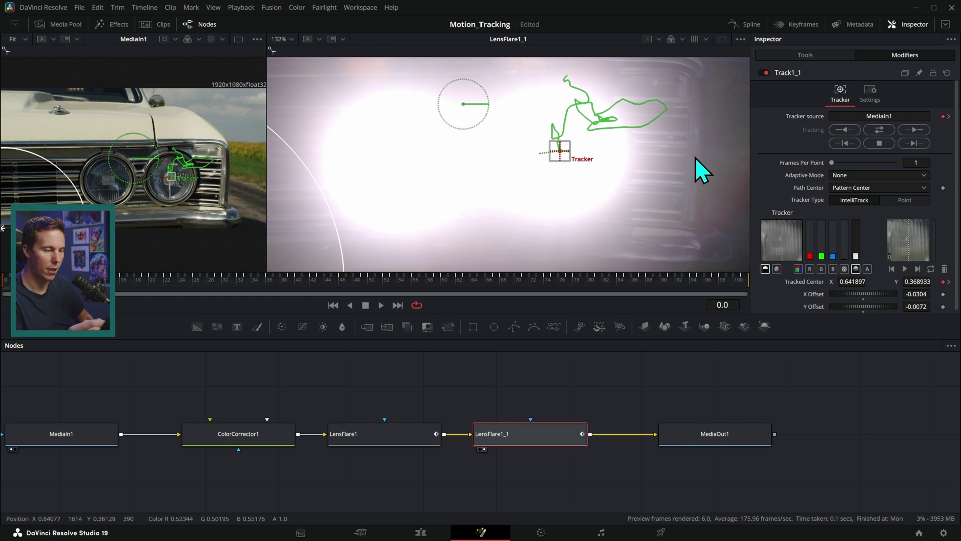
left_click_drag(910, 295, 876, 307)
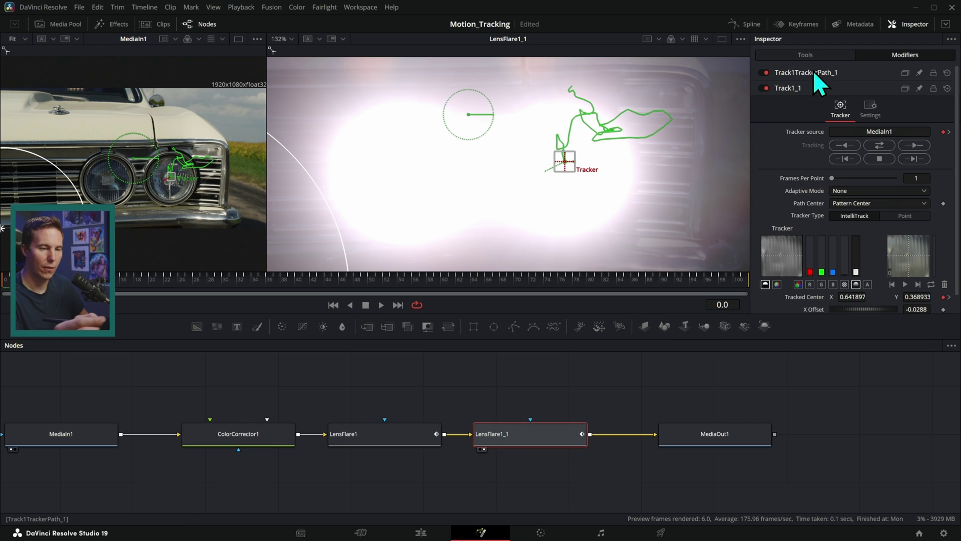
- Colorize LensFlare1_1 with yellow #ffe100 at 0.244 and view the MediaOut1 result
left_click(818, 57)
scroll(807, 262, "down", 2)
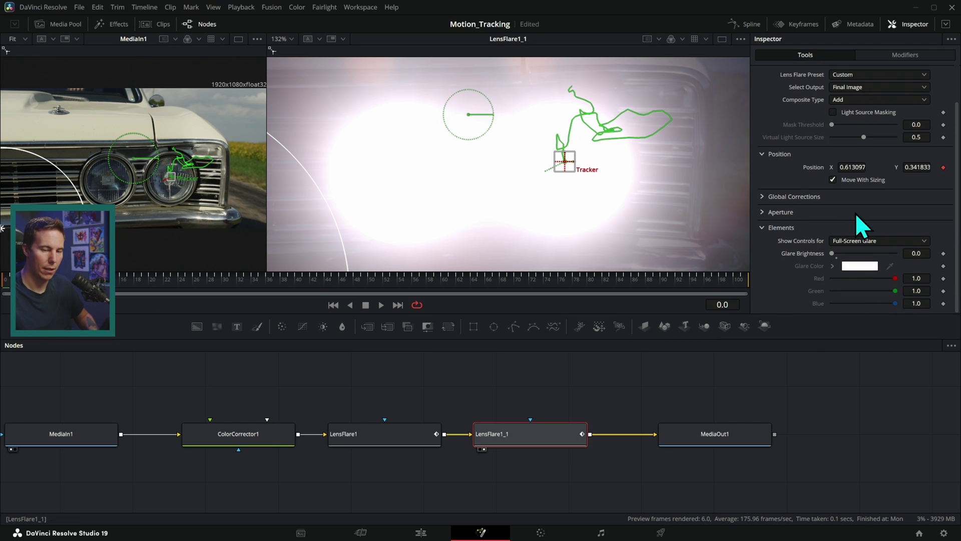
left_click(768, 197)
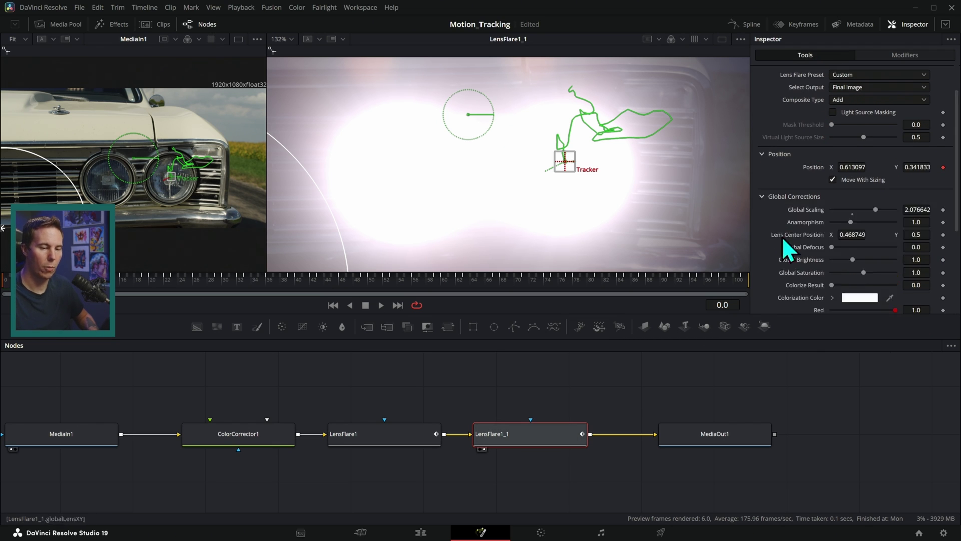
left_click(860, 298)
left_click_drag(554, 204, 567, 173)
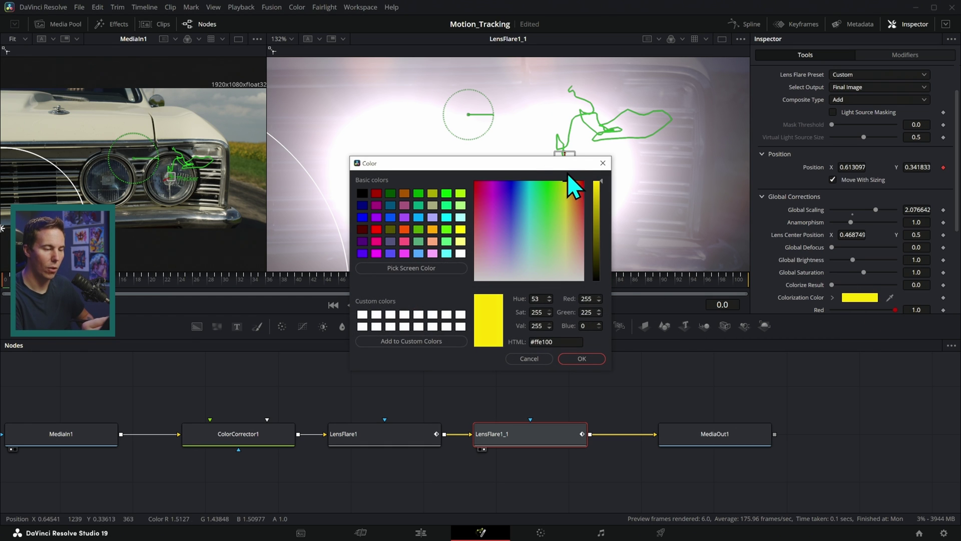
left_click(581, 357)
left_click_drag(832, 285, 848, 284)
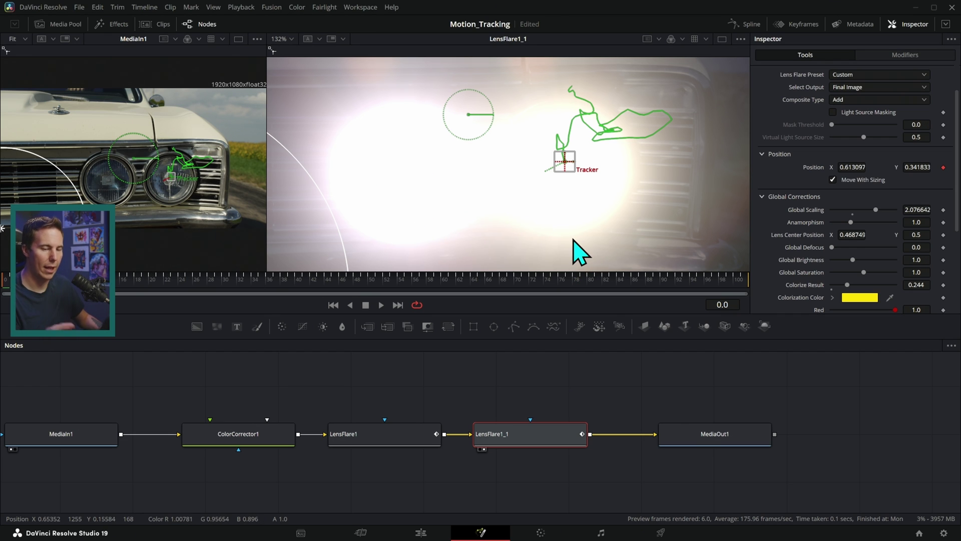
left_click_drag(713, 432, 684, 126)
left_click(710, 396)
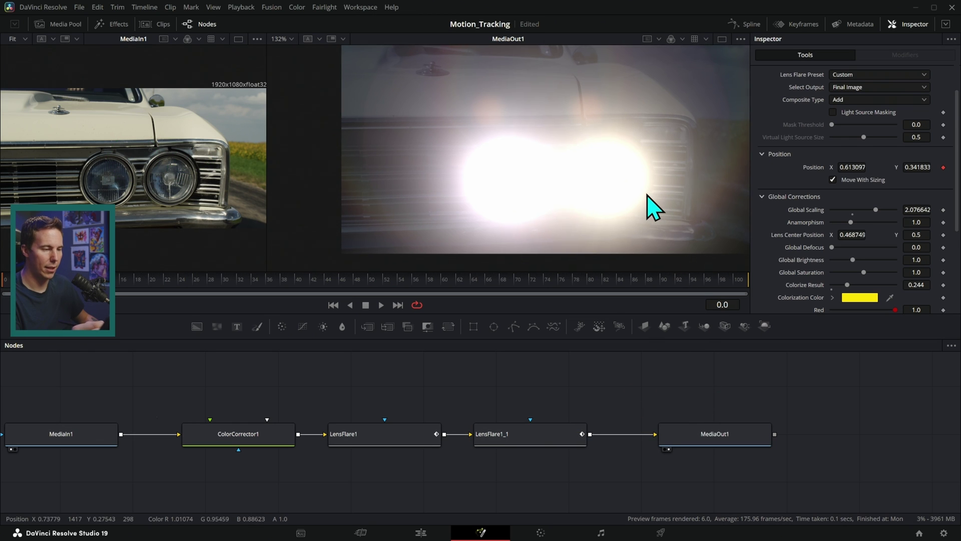
left_click(382, 306)
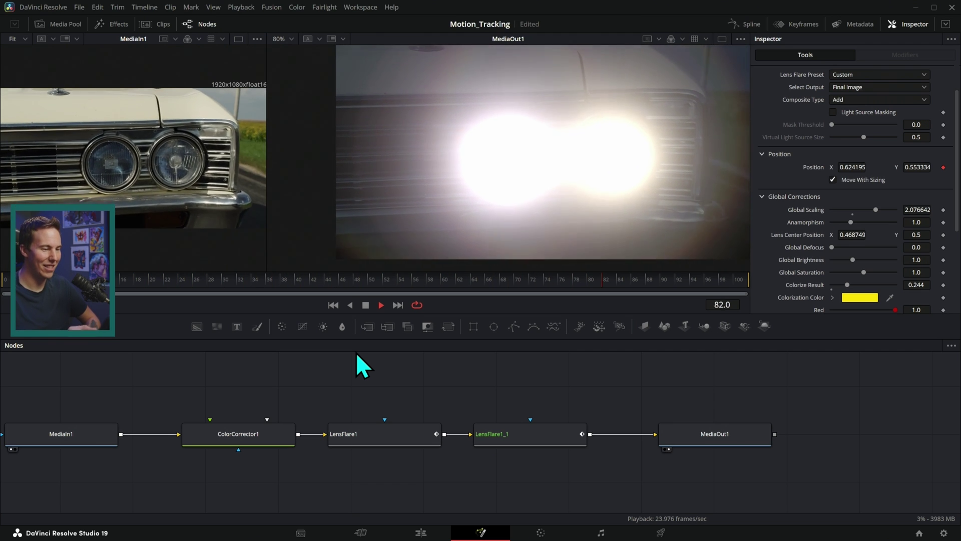
left_click(365, 305)
left_click(531, 288)
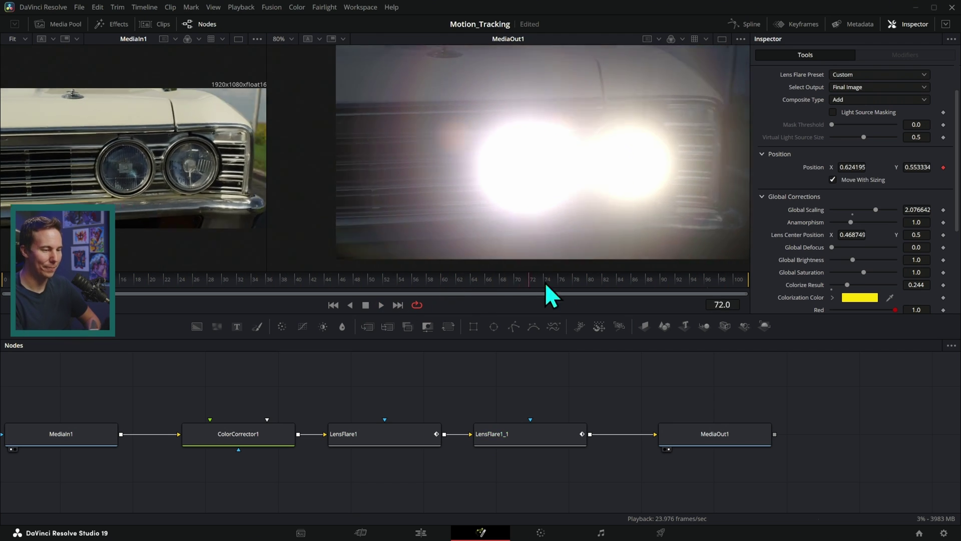
left_click(700, 280)
left_click_drag(663, 270, 684, 295)
key("space")
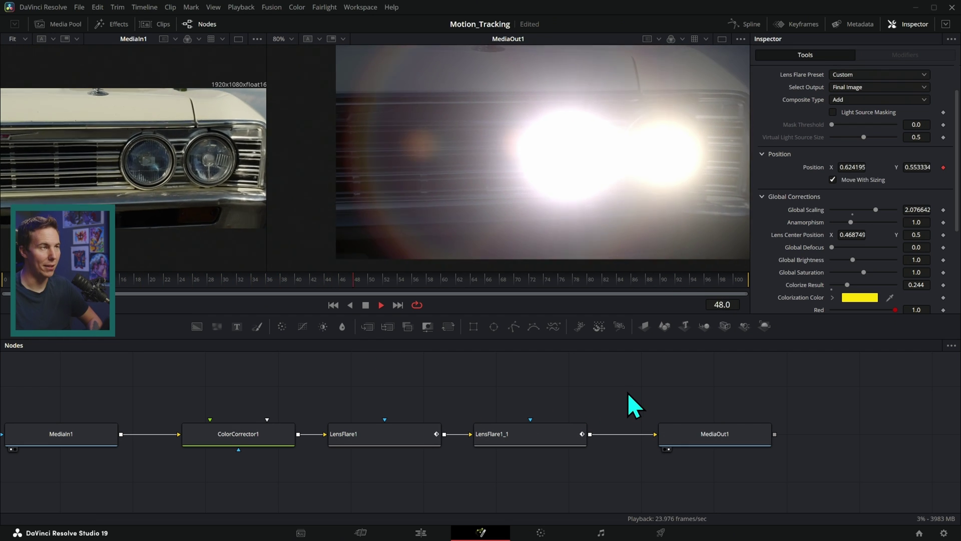
left_click(364, 303)
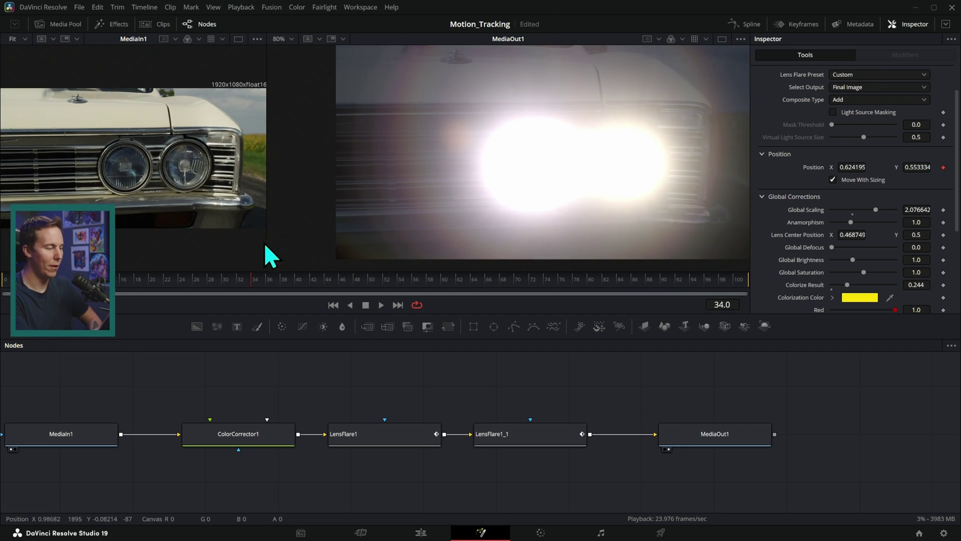
left_click_drag(263, 242, 367, 230)
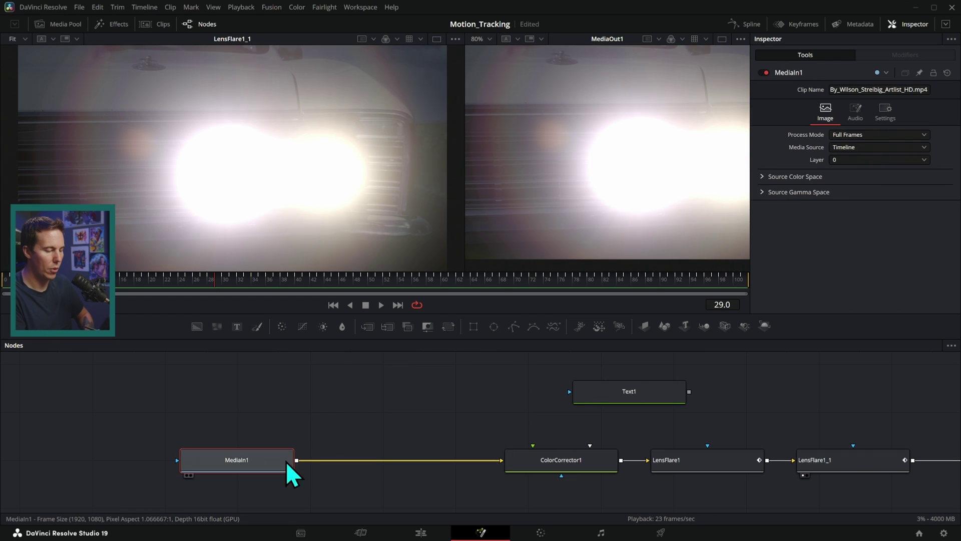
- Merge the Text1 node over the MediaIn1 footage
left_click_drag(601, 395, 296, 461)
key("1")
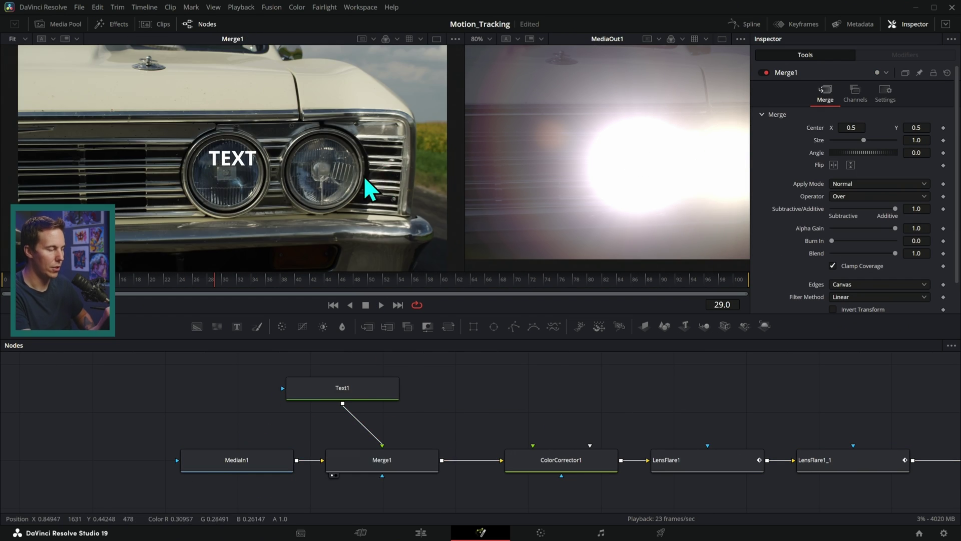
left_click_drag(369, 189, 388, 205)
scroll(373, 203, "up", 2)
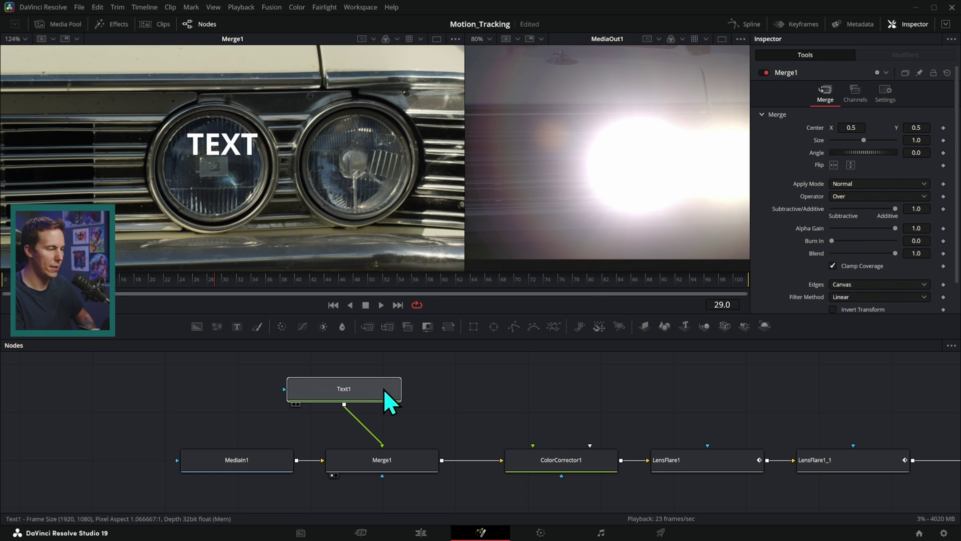
left_click_drag(383, 389, 417, 382)
- Drive Text1's Layout Center with a new Tracker position modifier
left_click(810, 121)
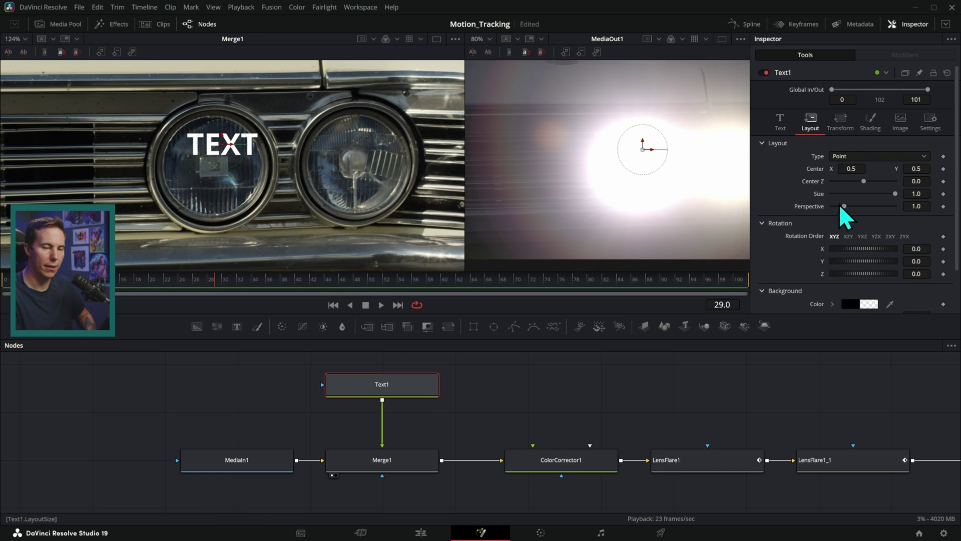
right_click(816, 170)
mouse_move(850, 208)
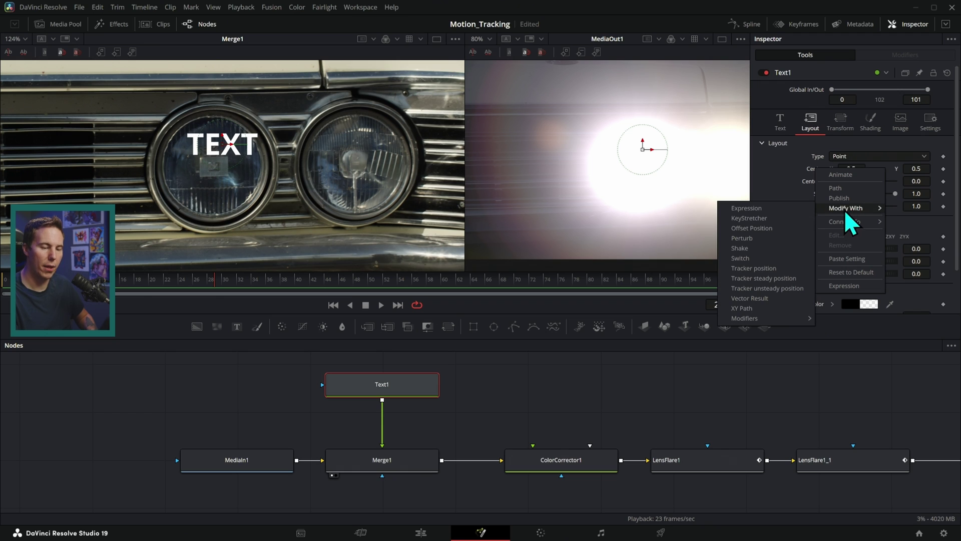
left_click(770, 271)
- Lock the tracker onto the left headlight with MediaIn1 as source, then scrub to verify
left_click_drag(212, 175, 212, 167)
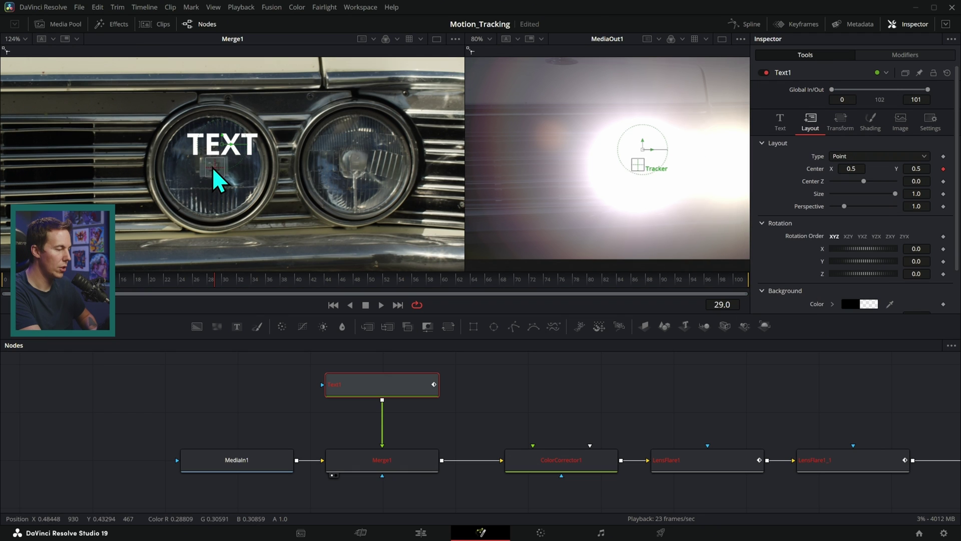
left_click(898, 55)
left_click_drag(237, 460, 876, 116)
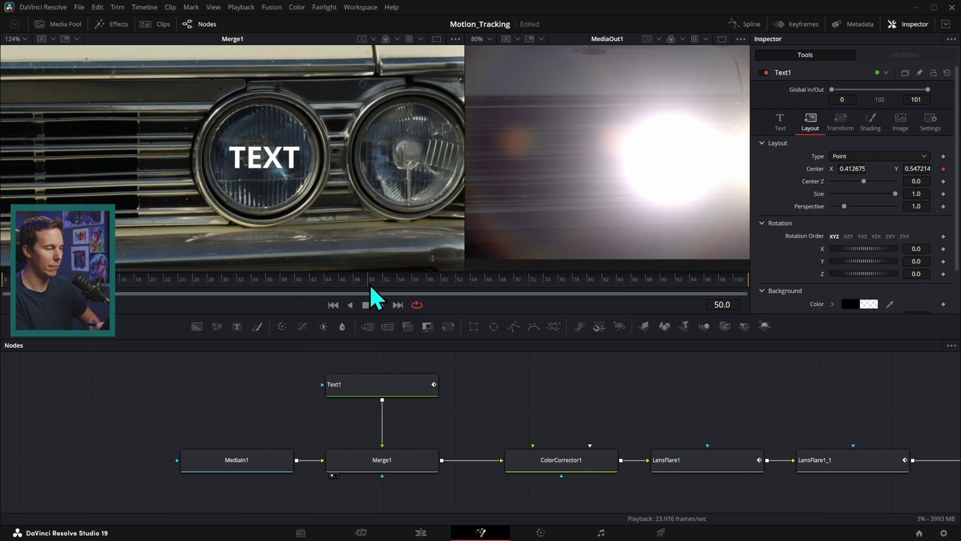
left_click_drag(370, 285, 696, 278)
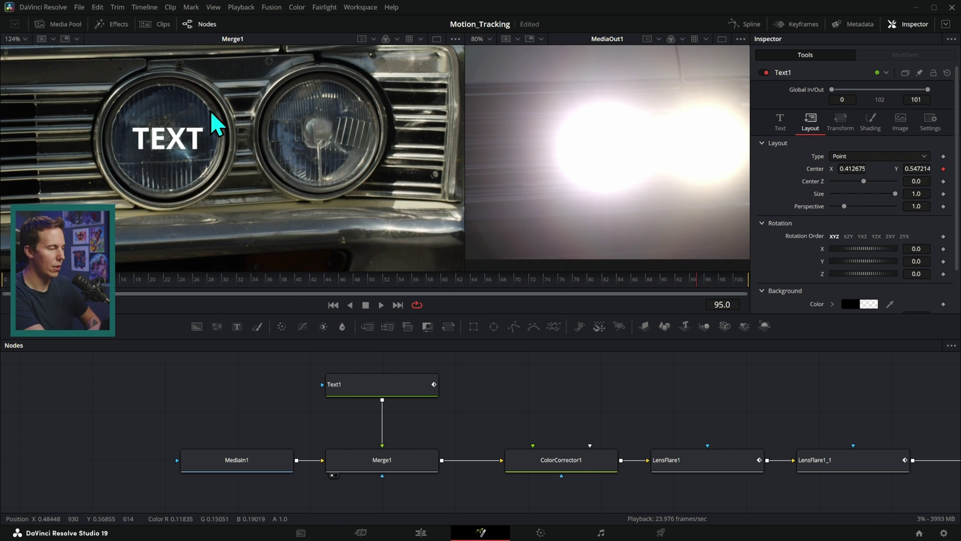